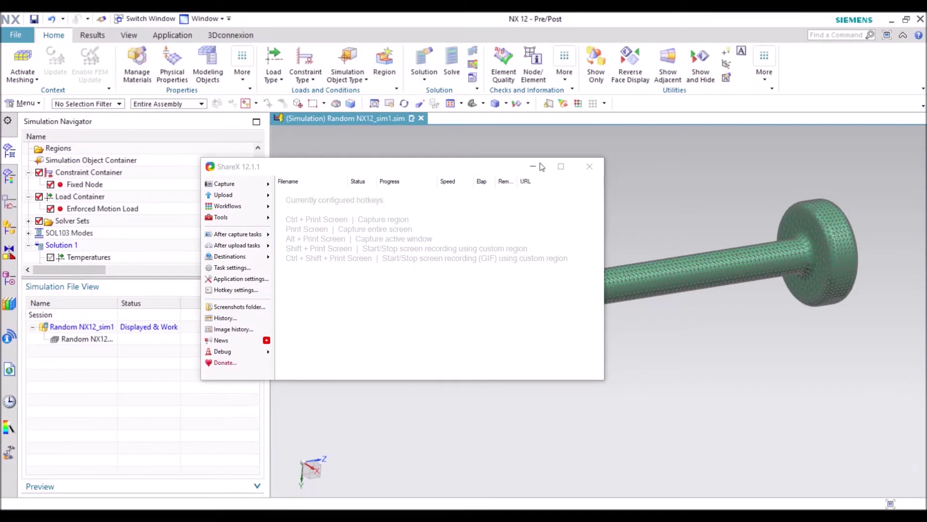
Minimize the ShareX window and rotate the rod so its constrained cone end faces the viewer.
click(541, 169)
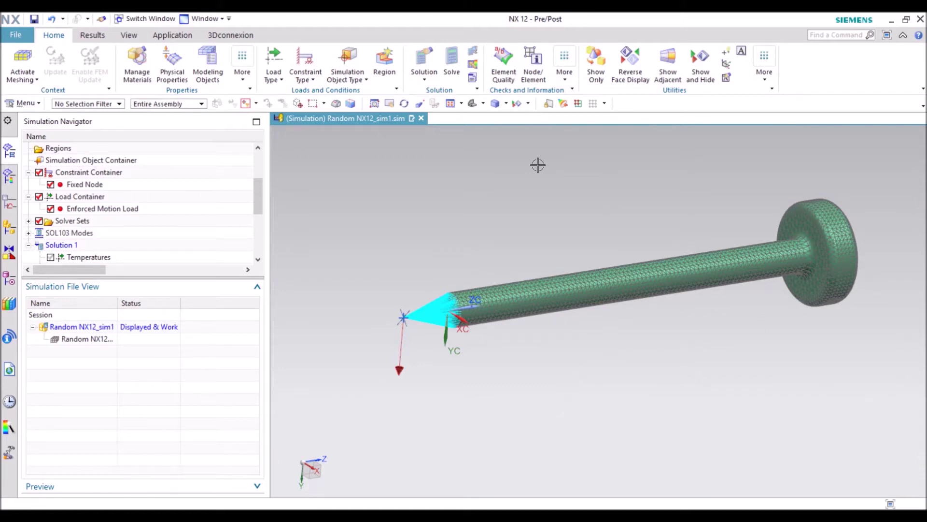
click(576, 223)
middle_drag(576, 223, 529, 188)
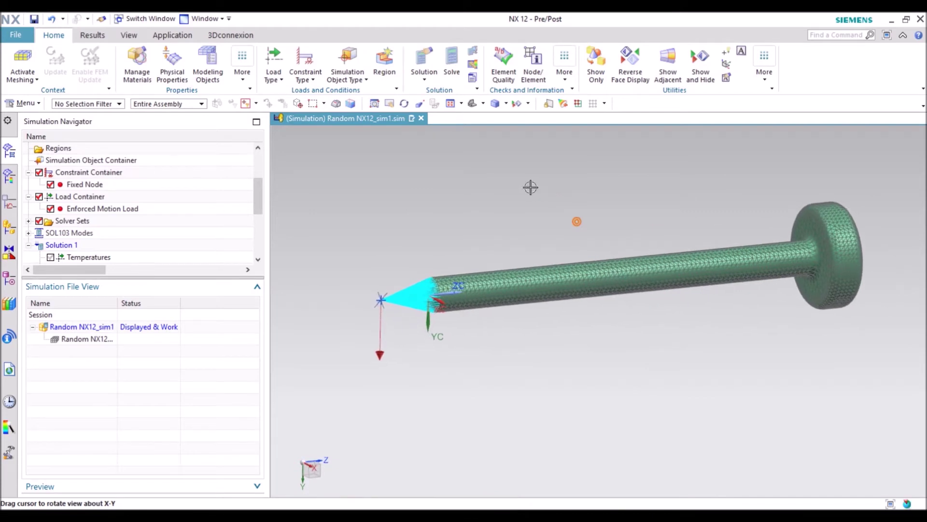
scroll(370, 299, up, 5)
Zoom on the cone end, highlight Fixed Node and Enforced Motion Load, then select Solution 1.
scroll(515, 295, up, 2)
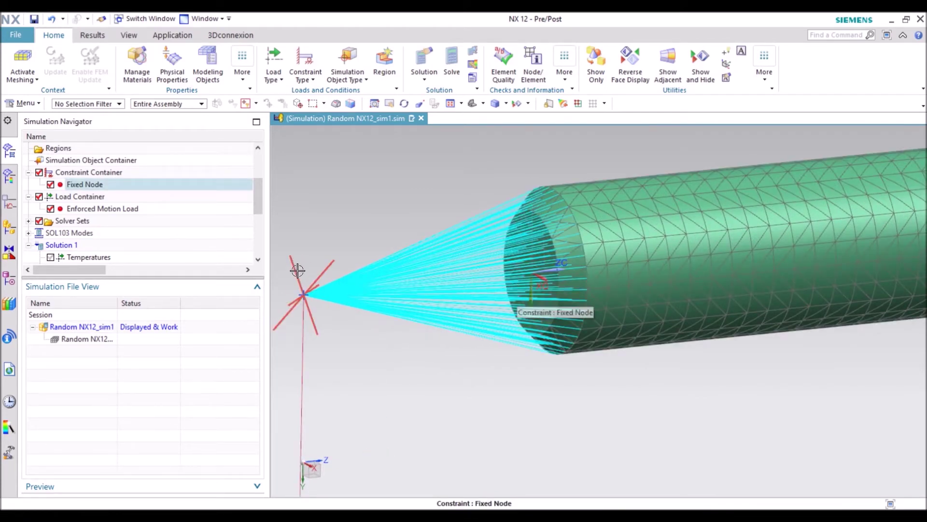
click(80, 187)
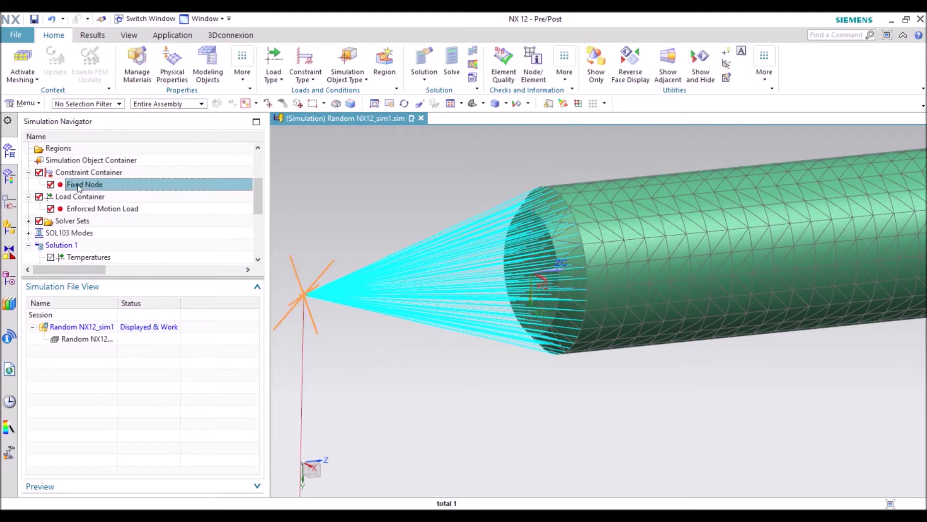
scroll(492, 182, down, 2)
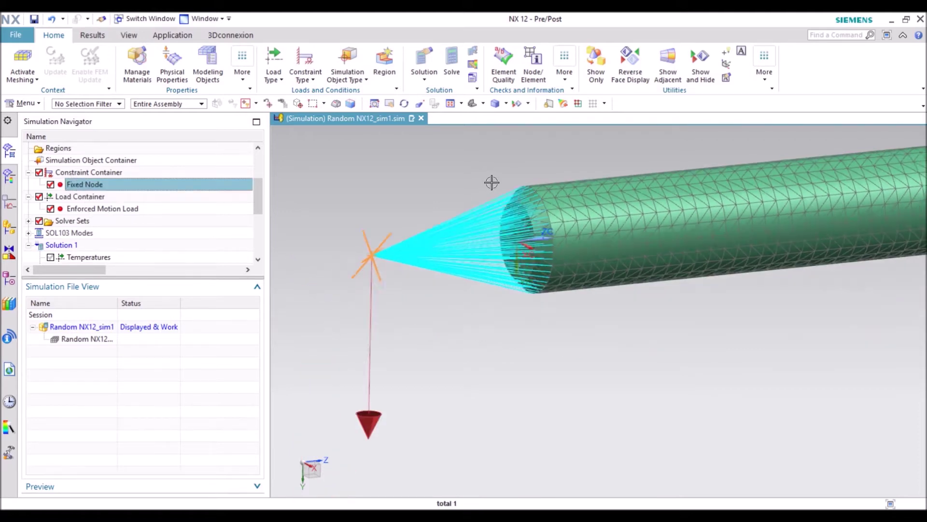
click(125, 208)
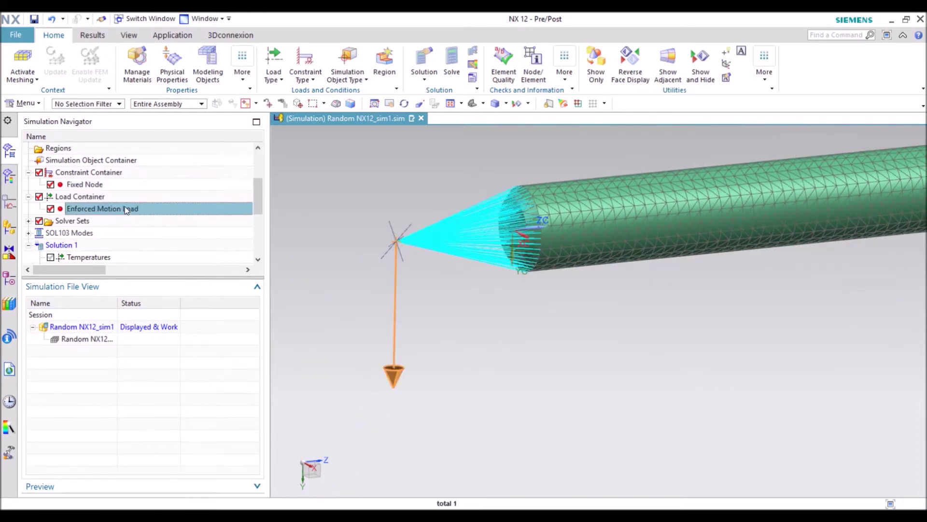
scroll(135, 207, down, 2)
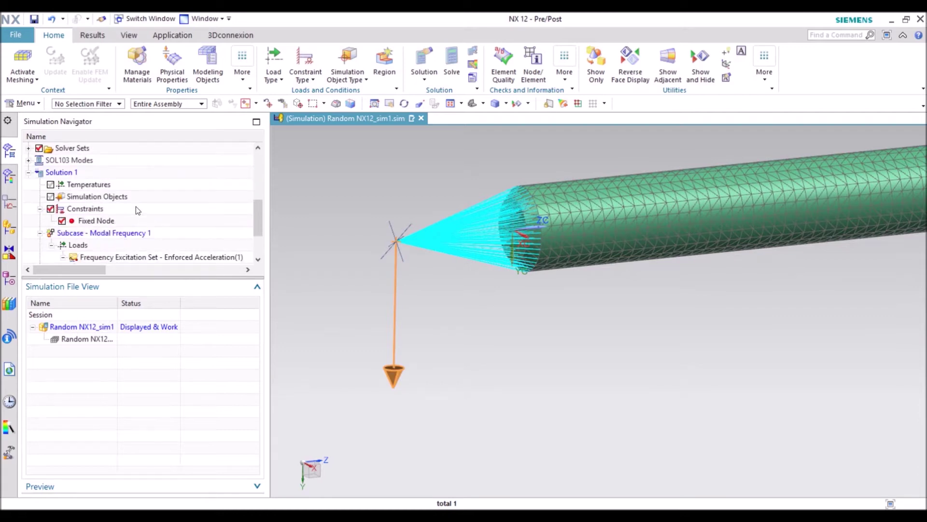
click(71, 174)
Edit Solution 1, check its SOL 111 Modal Frequency Response type, and open System Cells1.
right_click(71, 174)
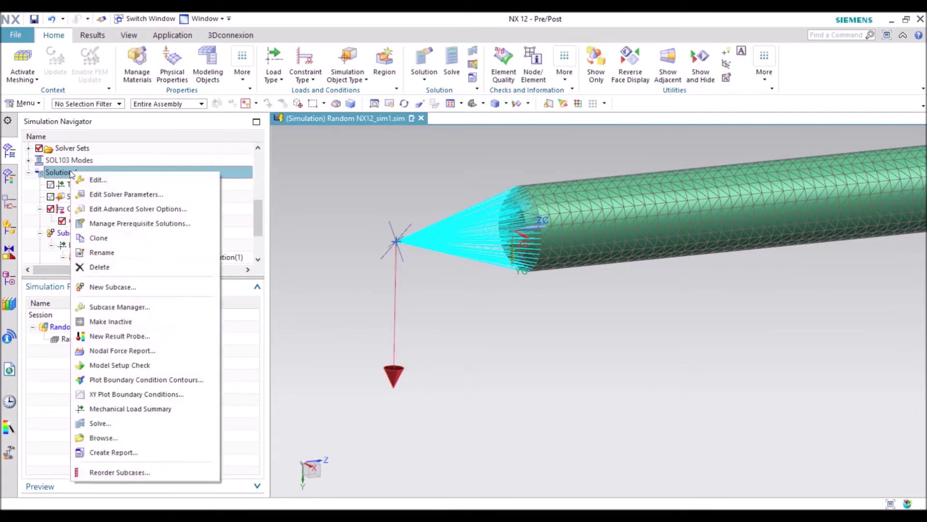
click(84, 181)
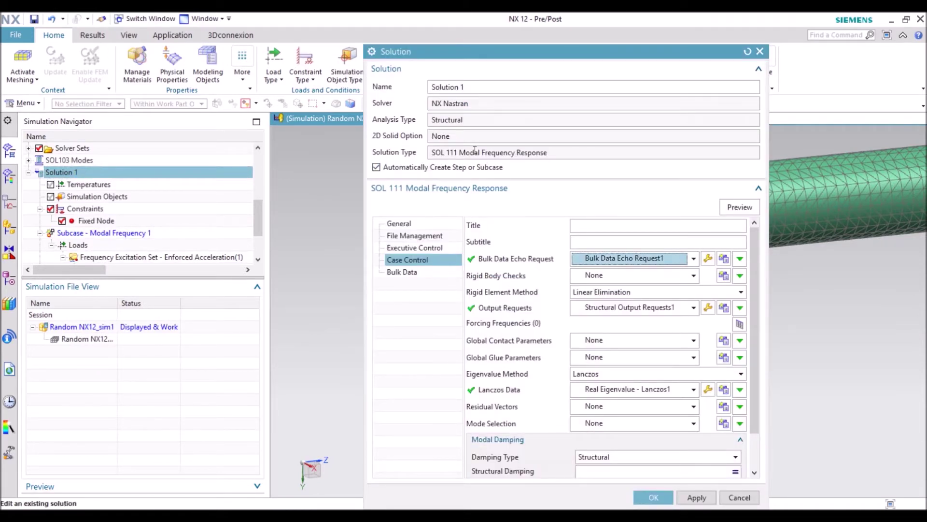
click(432, 151)
drag(432, 150, 548, 151)
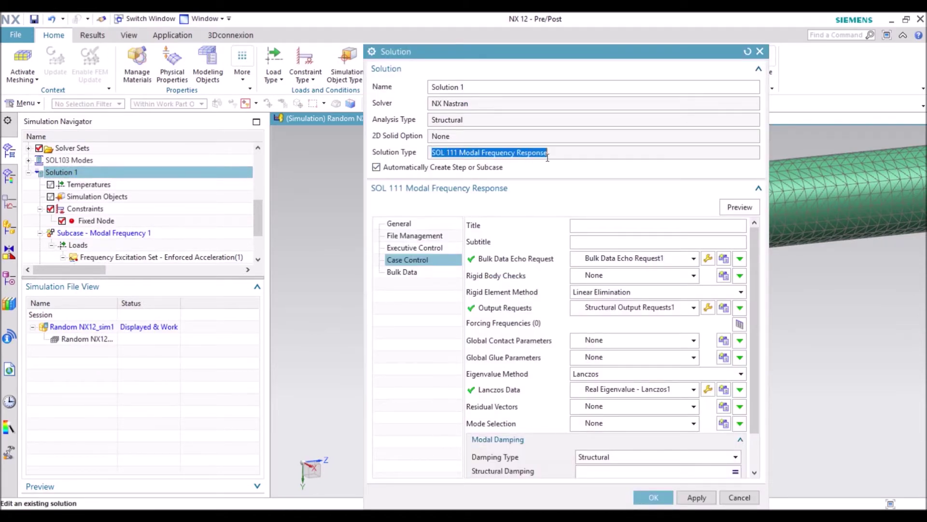
click(545, 150)
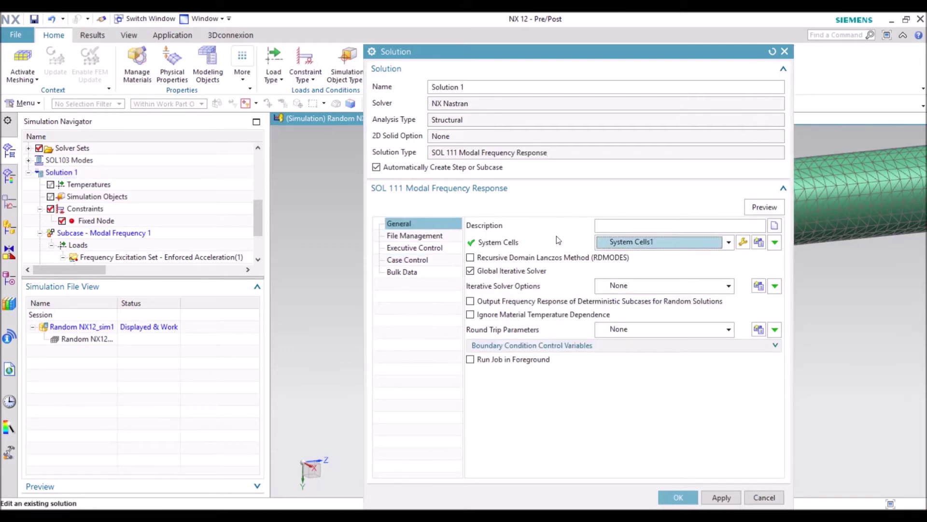
click(742, 243)
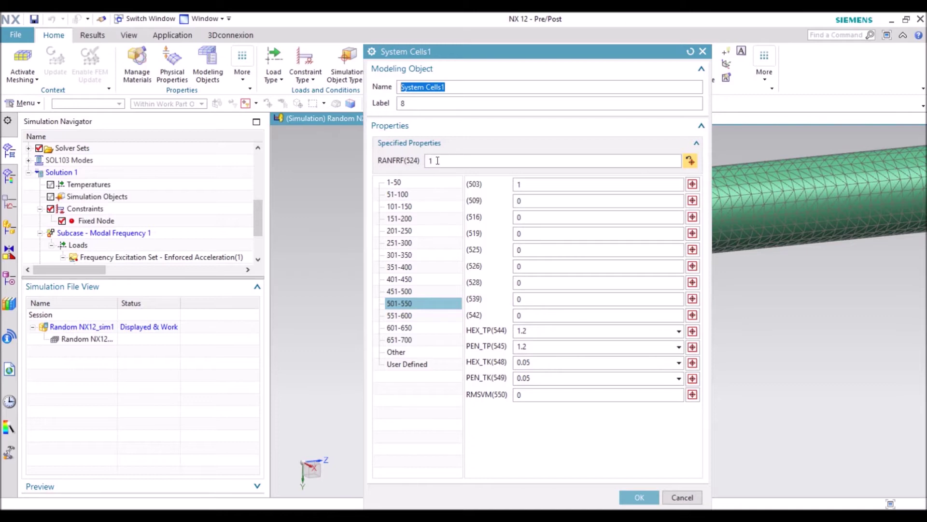
Accept the System Cells1 parameters with RANFRF(524) left at 1.
click(643, 497)
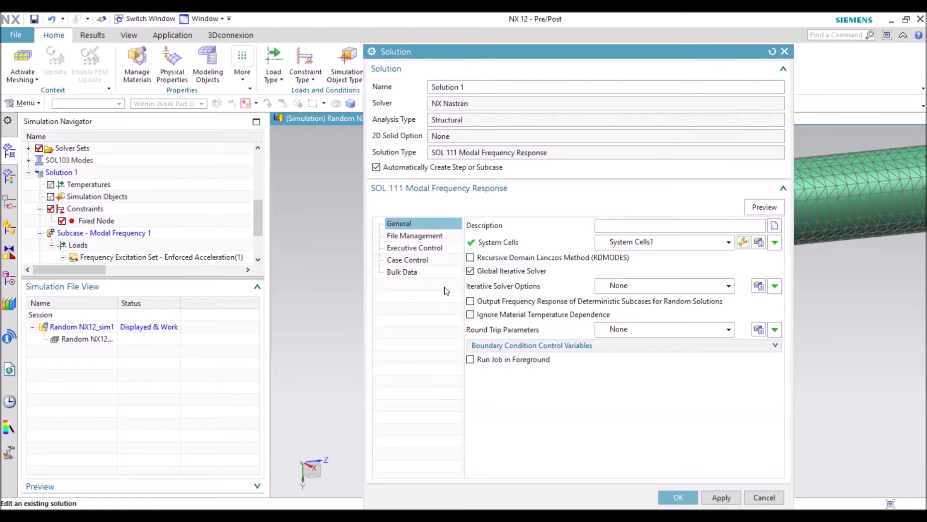
Review File Management, Executive Control, Case Control and Bulk Data, then accept Solution 1's settings.
click(419, 235)
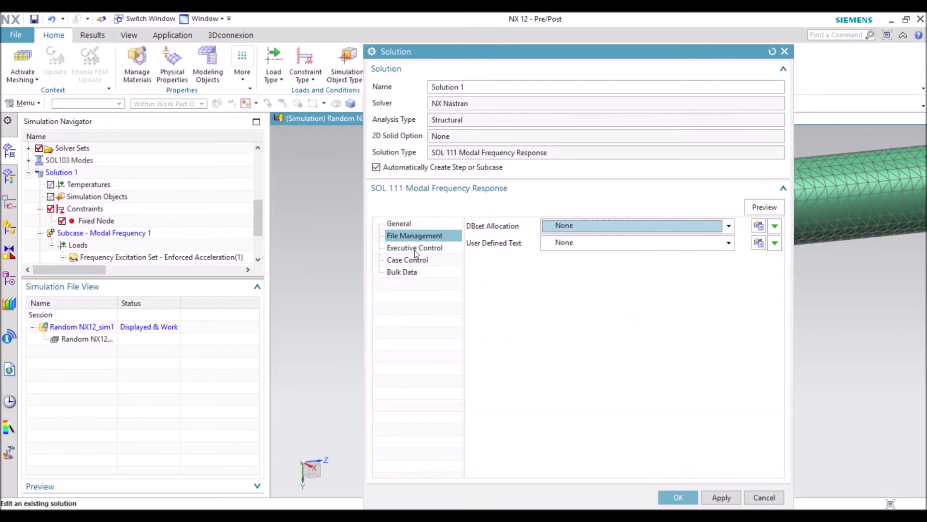
click(414, 249)
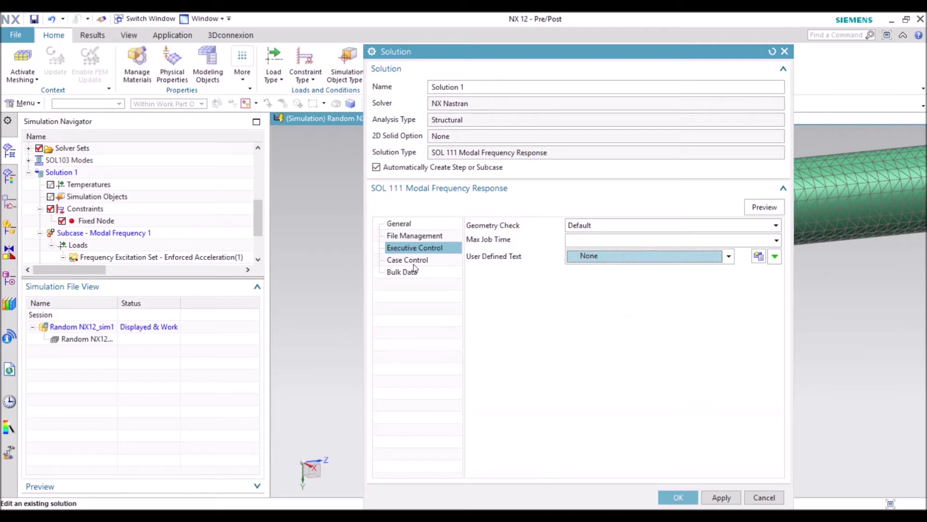
click(414, 261)
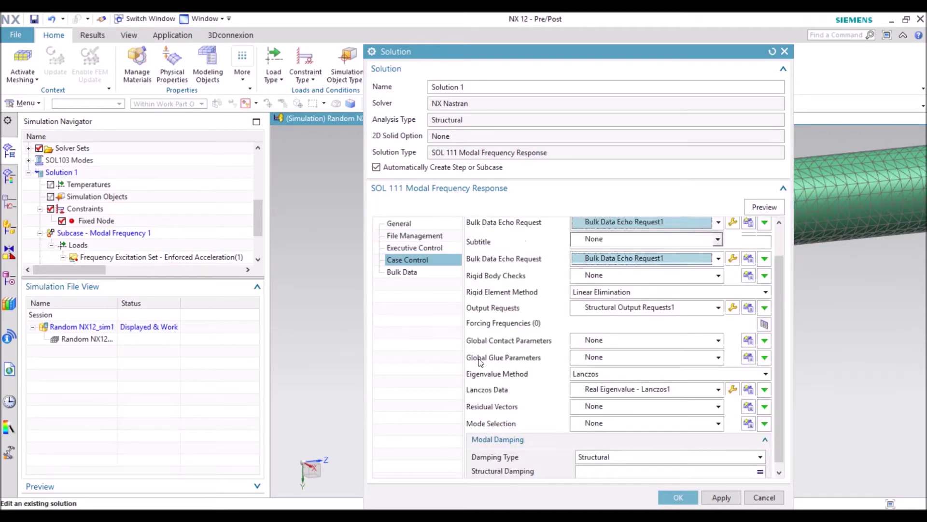
scroll(480, 363, down, 2)
scroll(480, 362, up, 2)
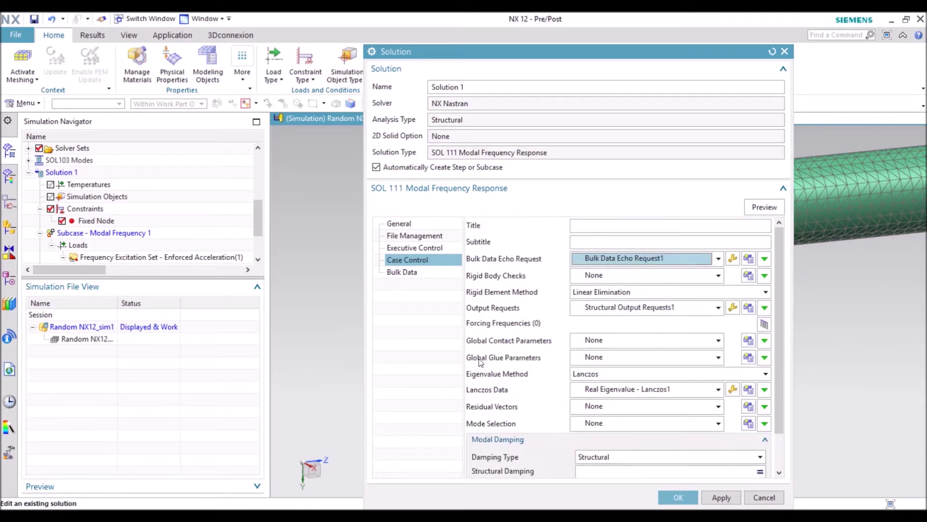
click(406, 271)
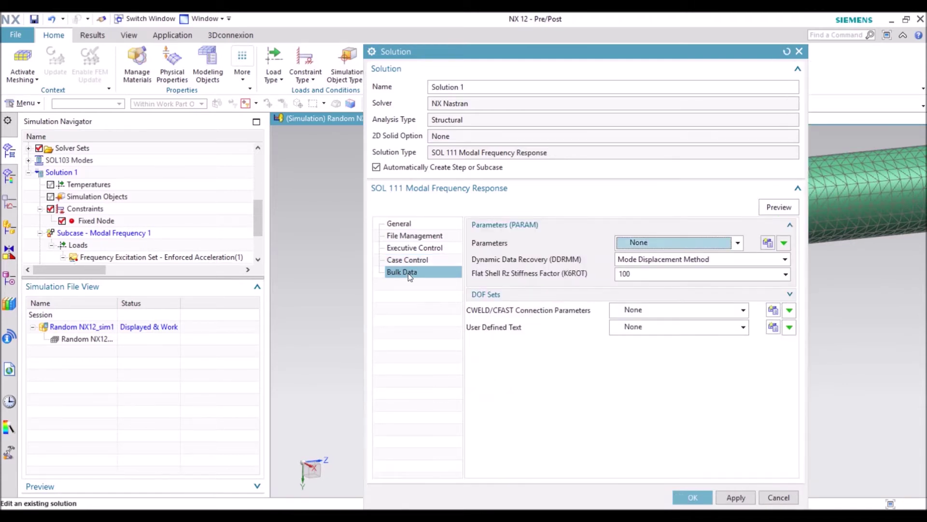
click(691, 498)
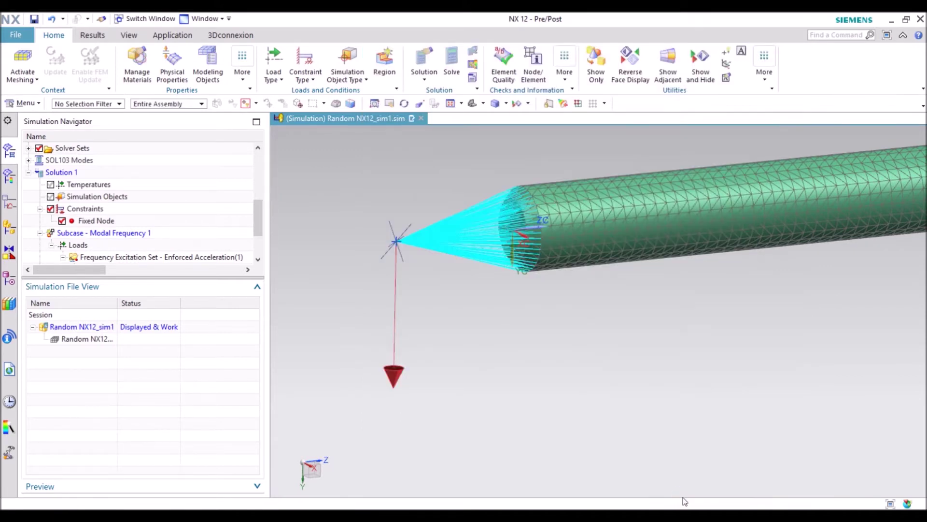
Edit Subcase - Modal Frequency 1 to view its damping and forcing frequencies Freq2 and Freq4.
scroll(77, 186, down, 2)
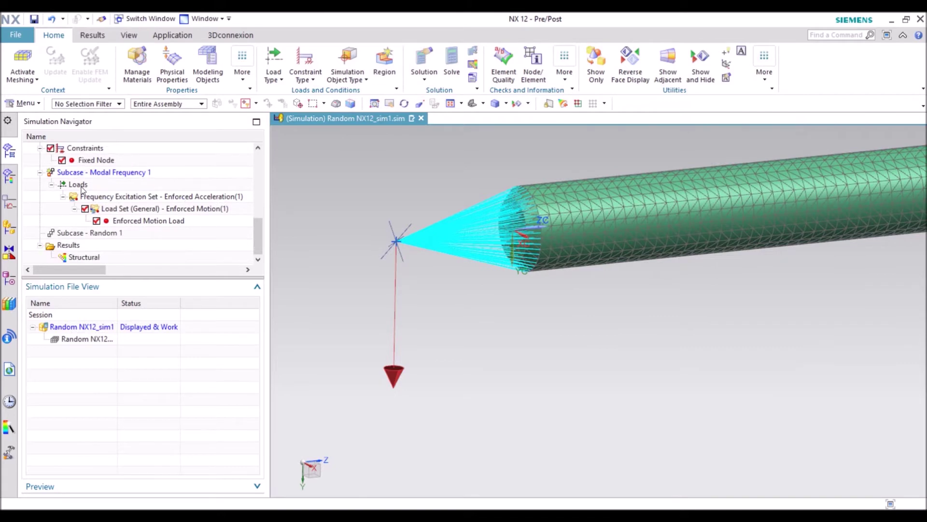
click(88, 175)
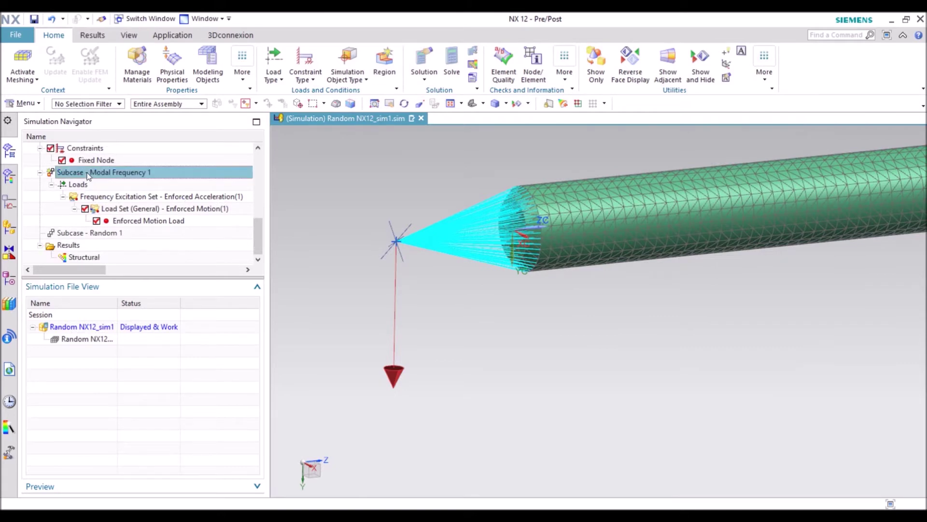
right_click(88, 175)
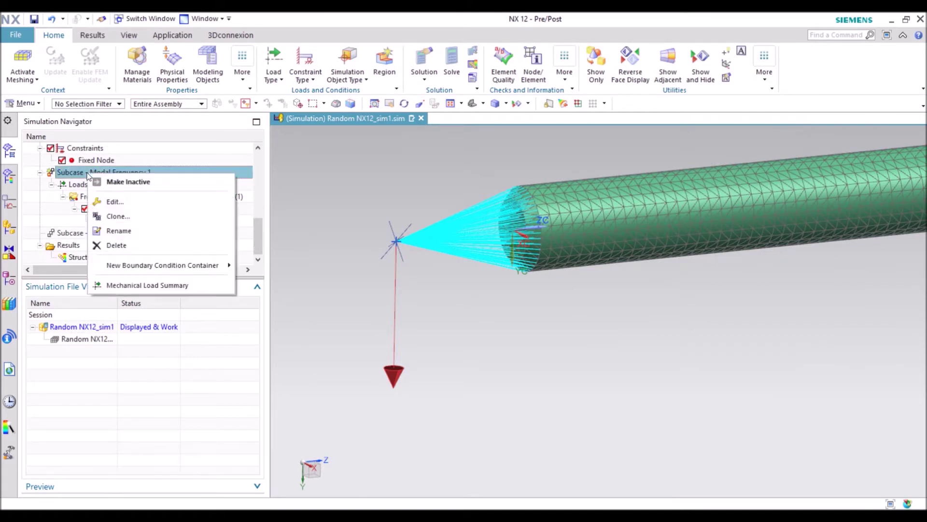
click(114, 202)
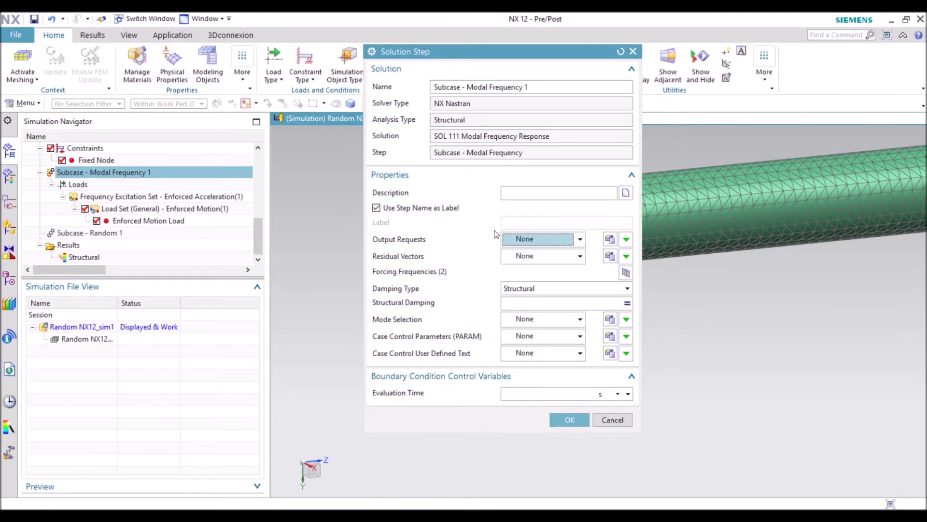
In the forcing frequency manager, set Type to Forcing Frequencies - Modal and open Freq2.
click(625, 274)
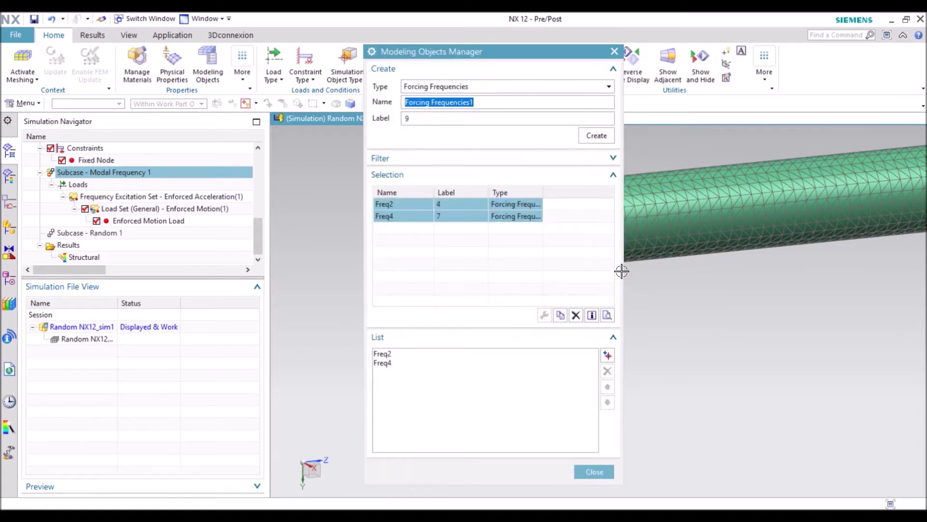
click(511, 276)
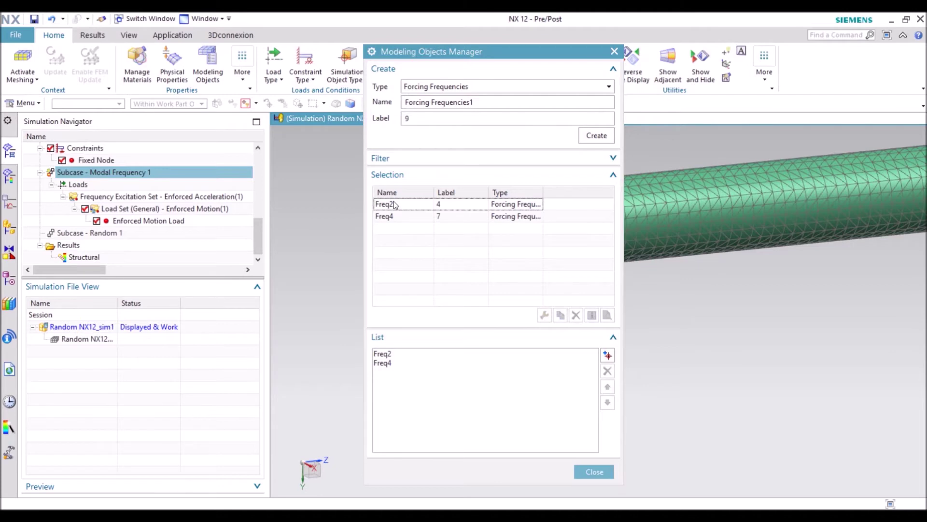
click(447, 88)
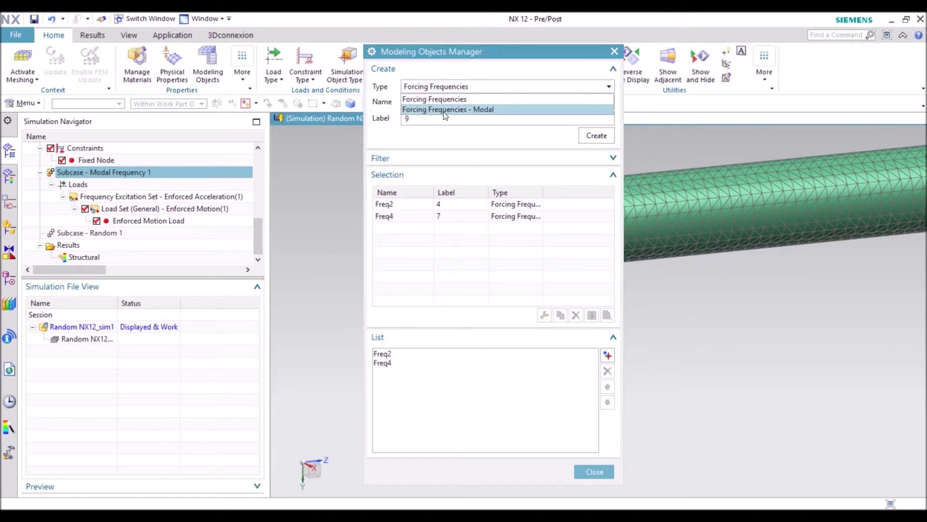
click(445, 111)
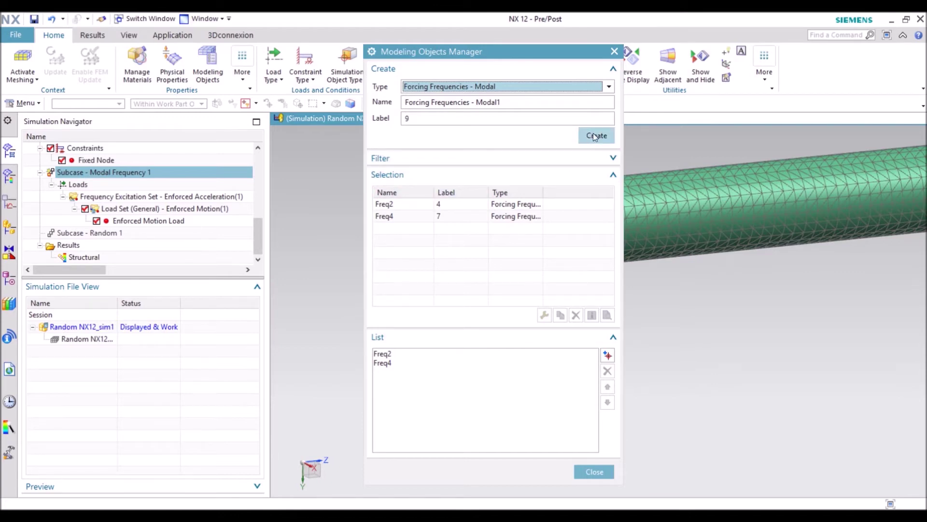
double_click(428, 204)
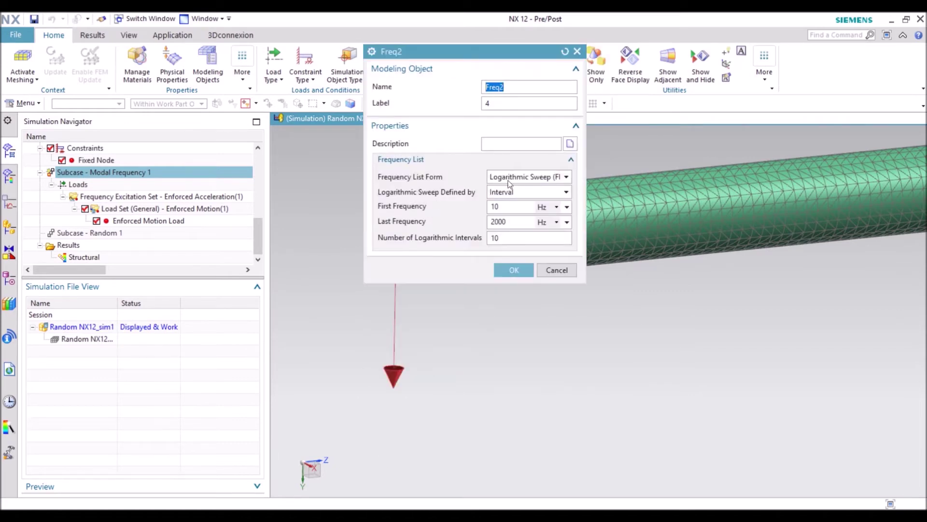
Keep Freq2 as a Logarithmic Sweep (FREQ2) from 10 to 2000 Hz and confirm it.
click(564, 178)
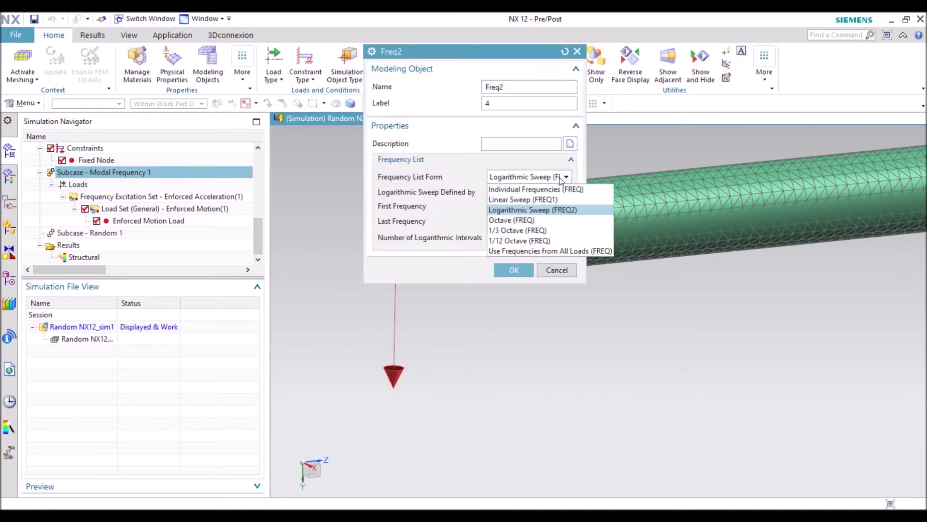
click(559, 211)
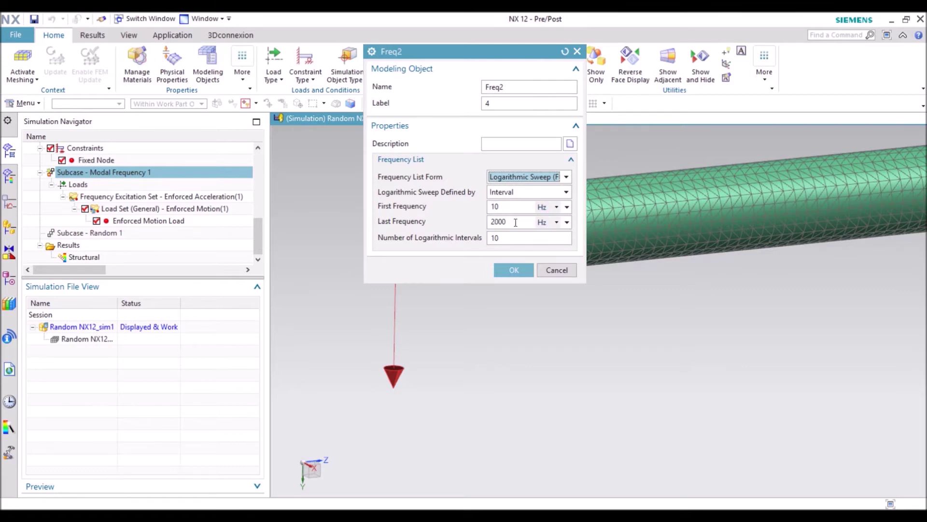
click(514, 269)
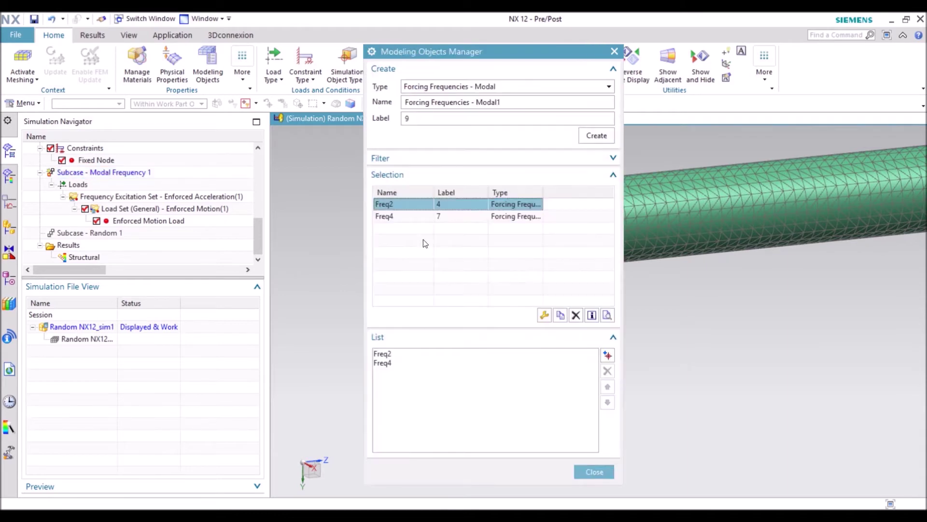
Set Freq4 to Spread Around Natural Frequencies (FREQ4) over 0–2000 Hz and confirm it.
click(411, 217)
double_click(414, 216)
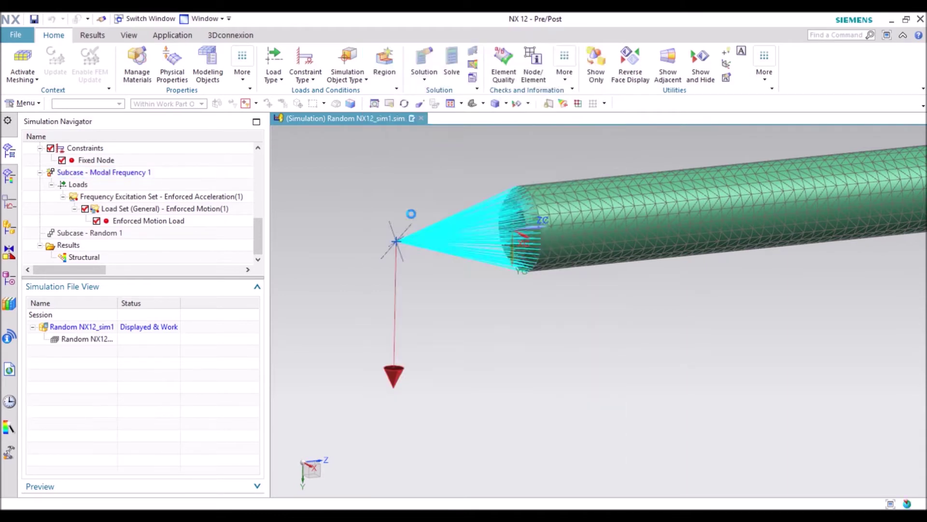
click(545, 180)
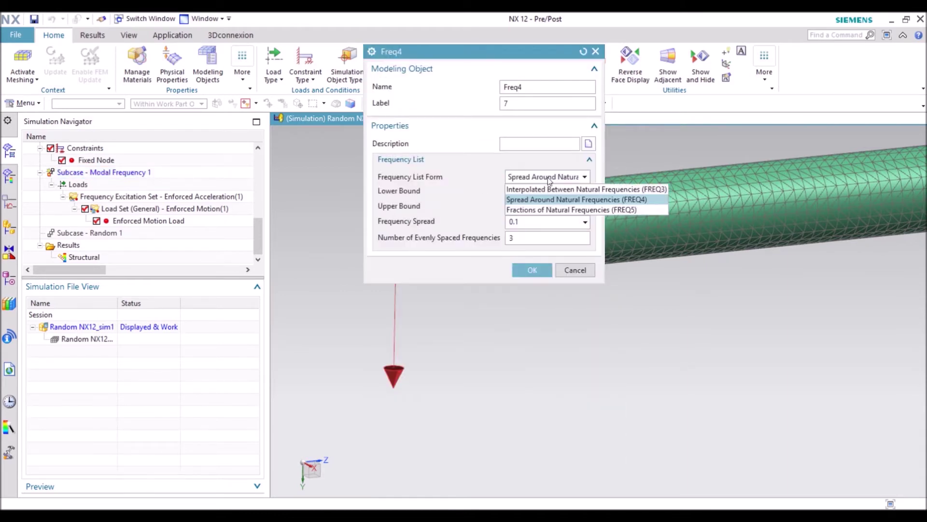
click(619, 199)
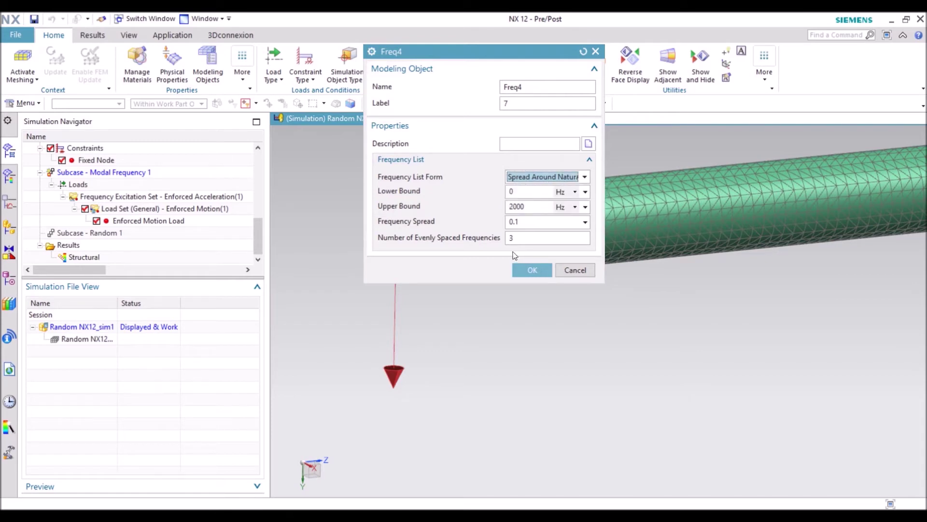
click(531, 271)
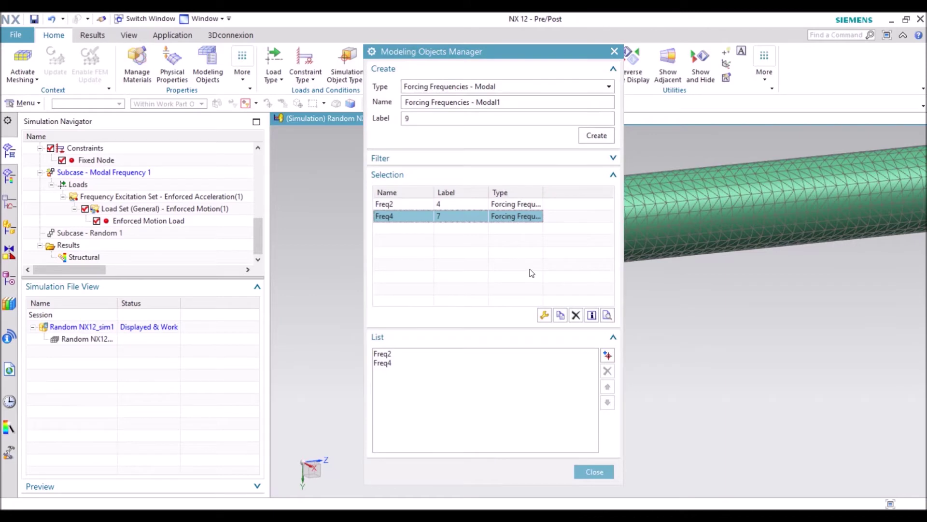
Add Freq2 and Freq4 to the Modal Frequency 1 subcase and accept the subcase step.
ctrl+click(469, 204)
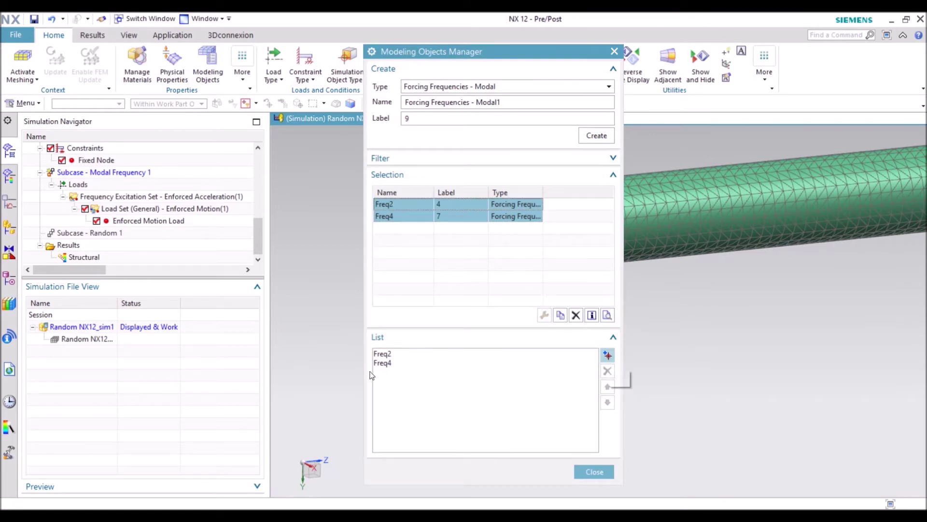
click(595, 471)
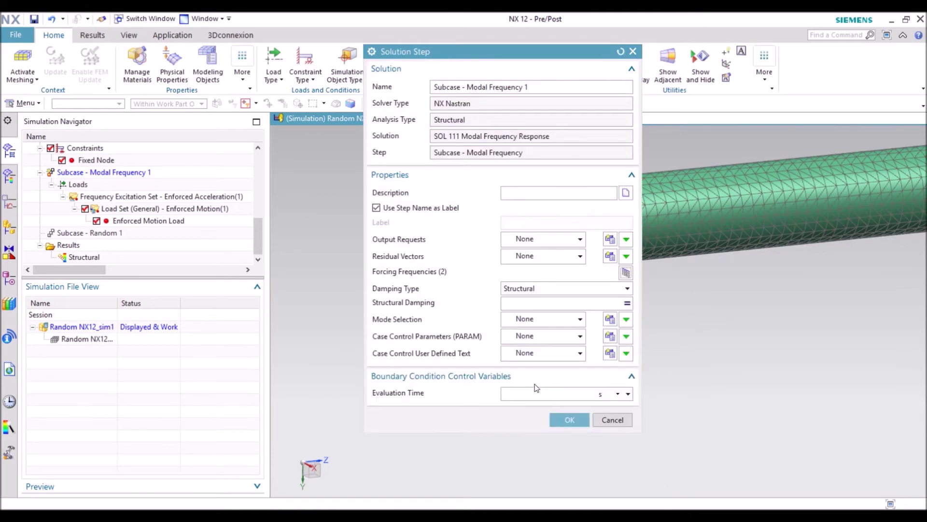
click(572, 419)
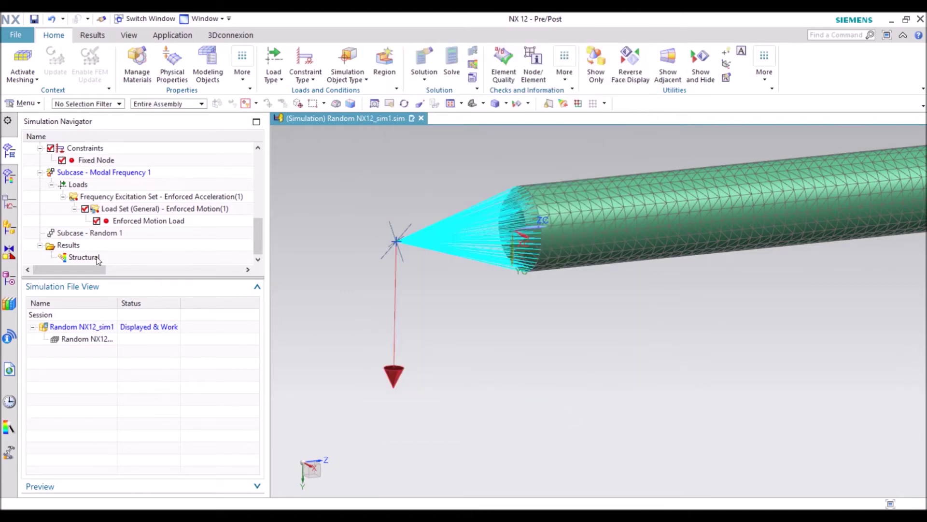
Add a new Frequency Excitation Set under the subcase's Loads.
right_click(76, 185)
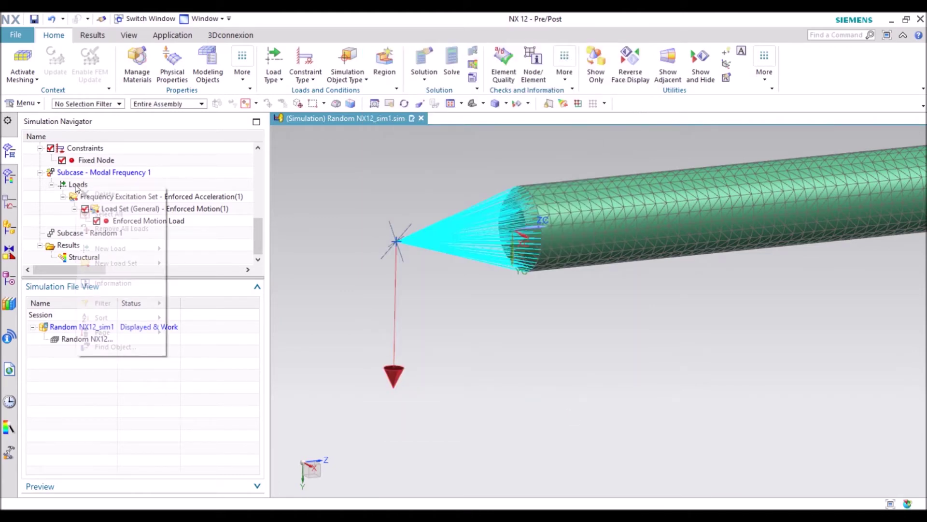
mouse_move(123, 249)
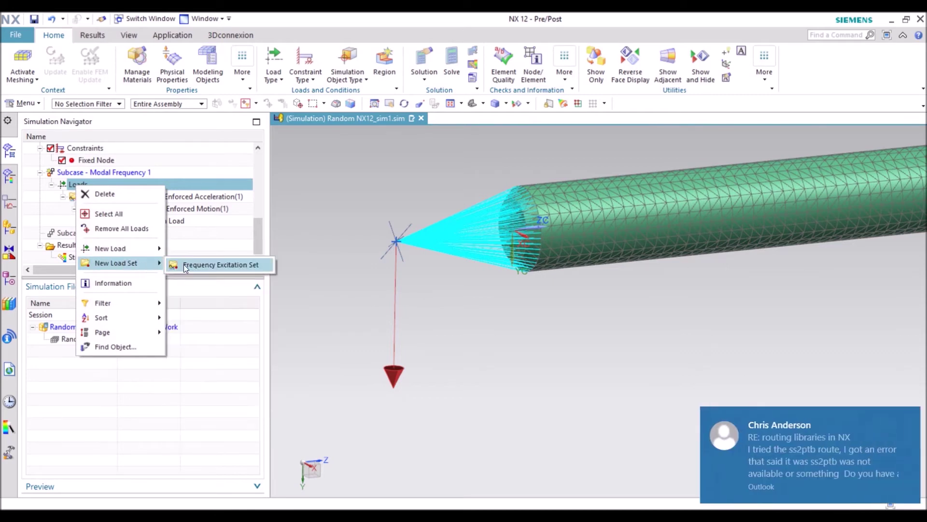
click(184, 265)
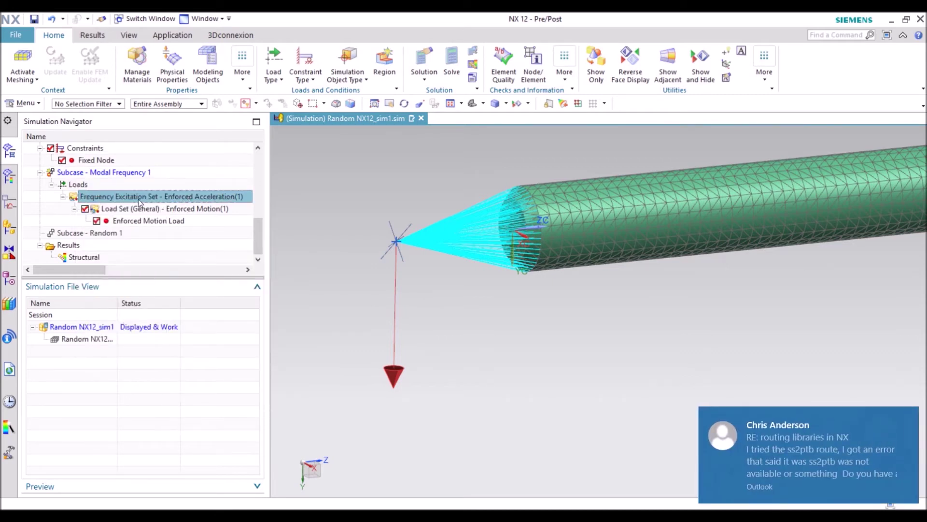
Define the Enforced Acceleration excitation by a field of amplitude 1 across 10–2000 Hz and confirm it.
double_click(149, 197)
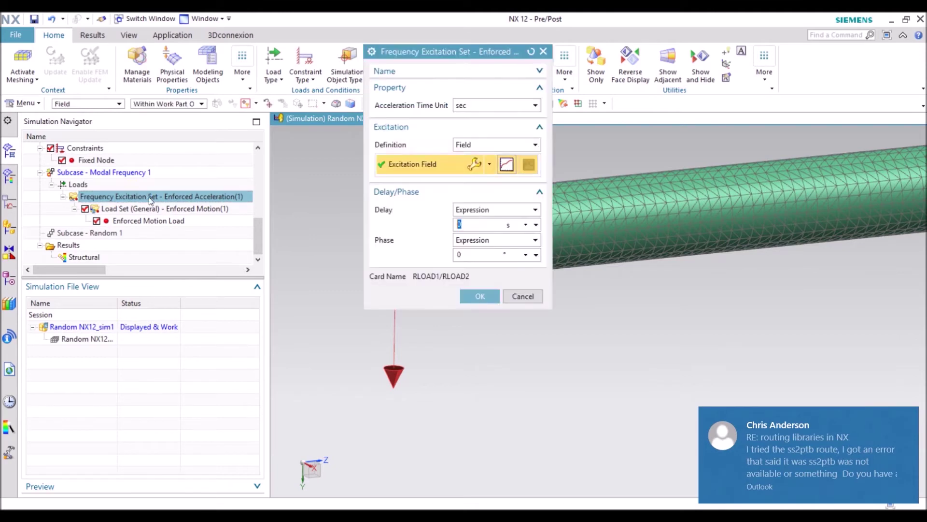
click(487, 146)
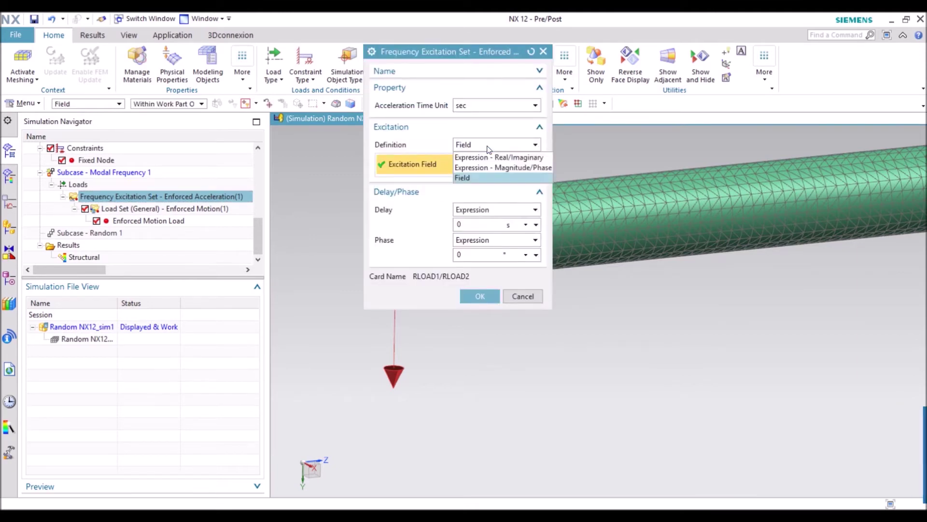
click(473, 177)
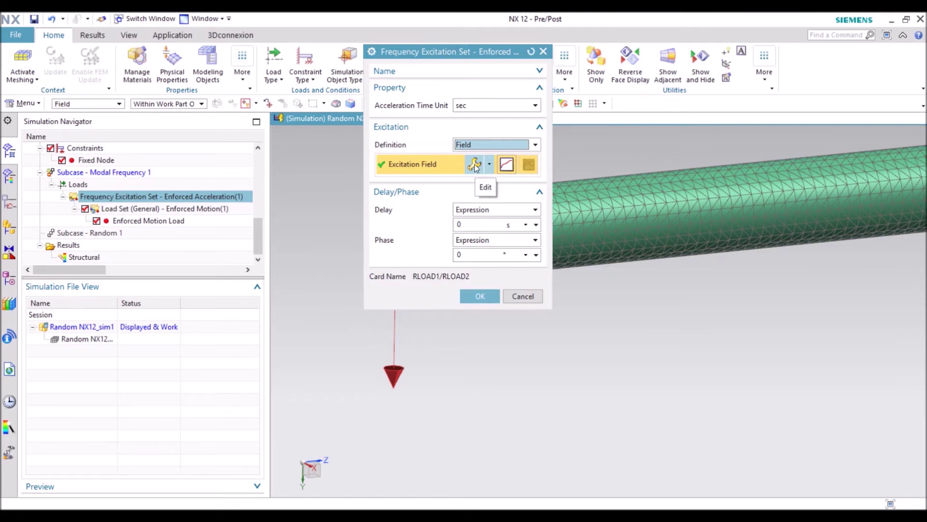
click(474, 164)
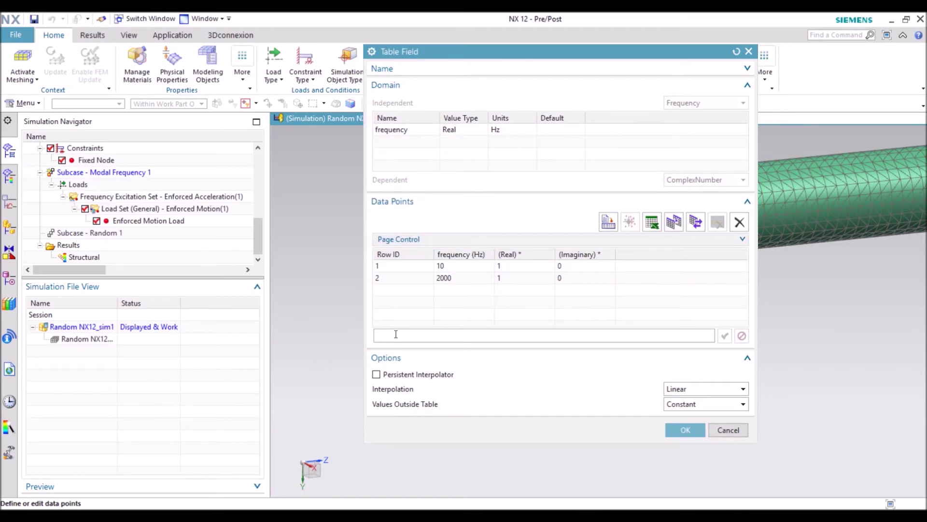
text(10,)
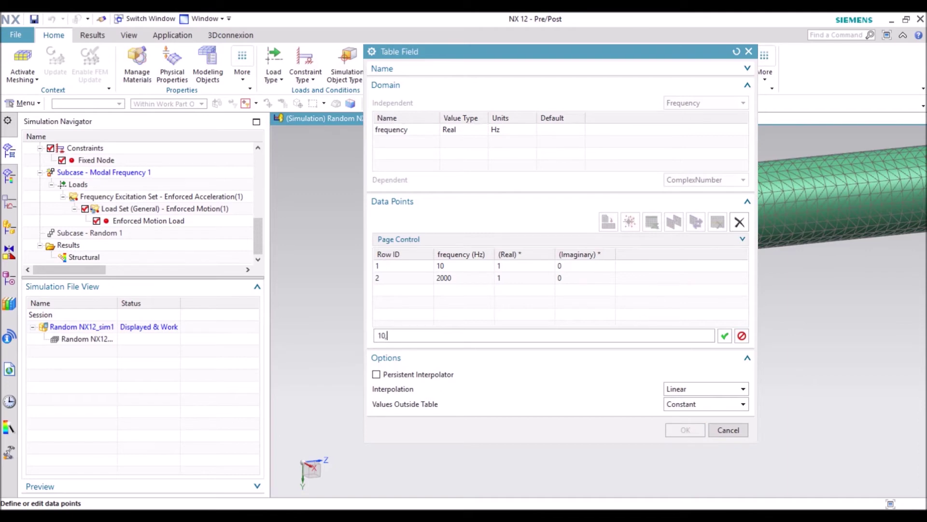
text(1,0)
key(BackSpace)
key(BackSpace)
key(BackSpace)
key(BackSpace)
key(BackSpace)
key(BackSpace)
click(729, 430)
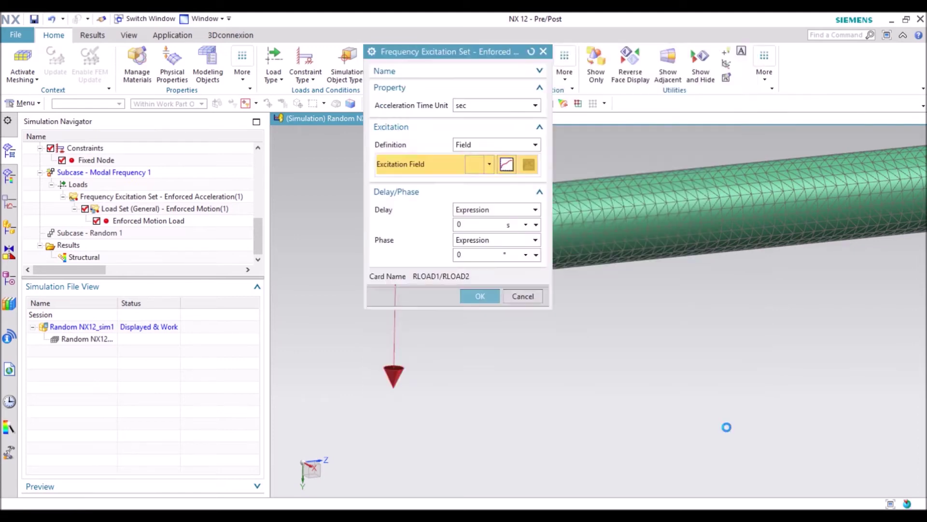
click(491, 165)
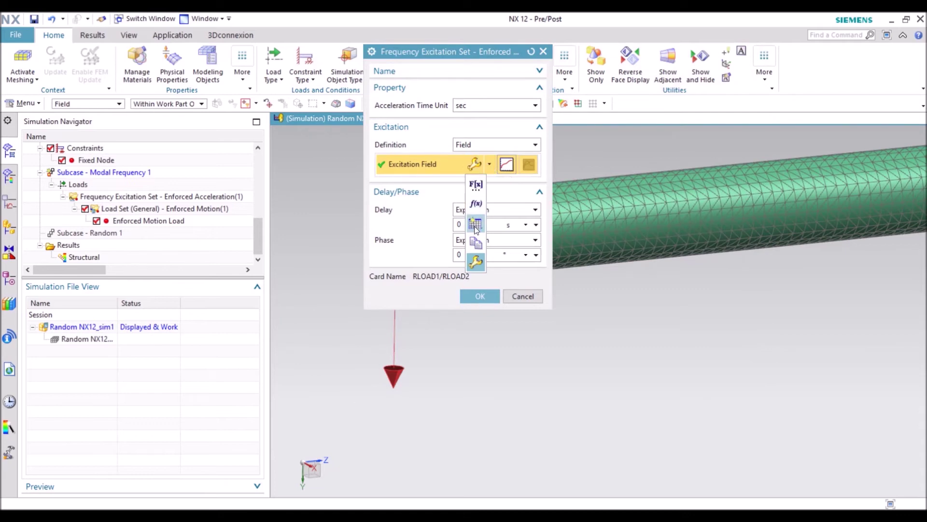
click(421, 264)
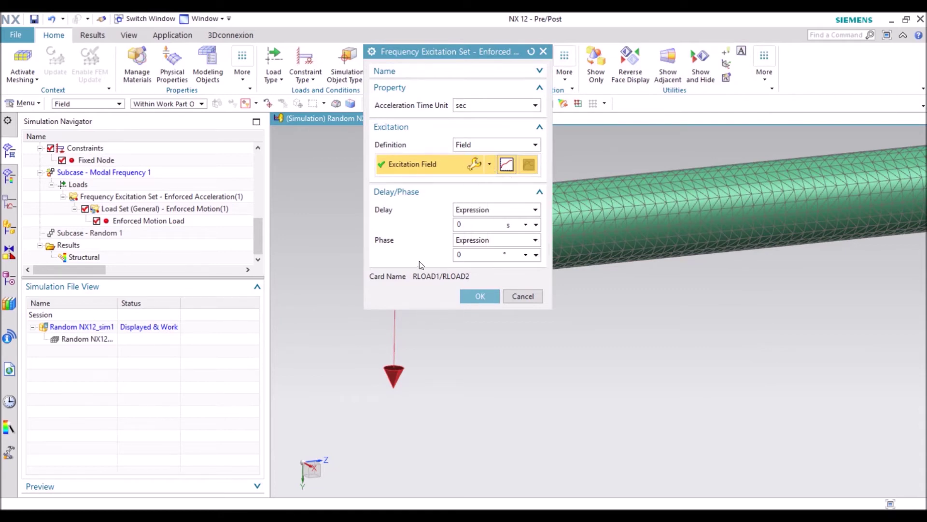
click(486, 296)
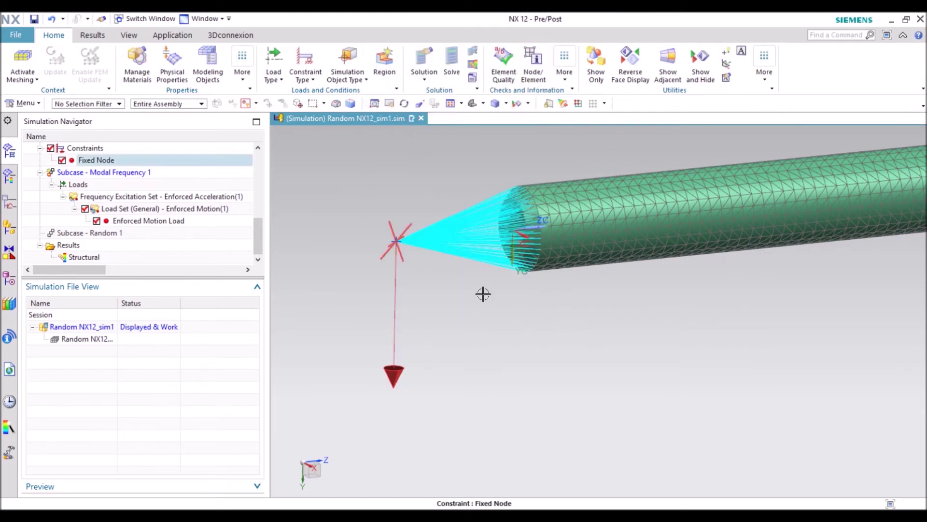
double_click(150, 209)
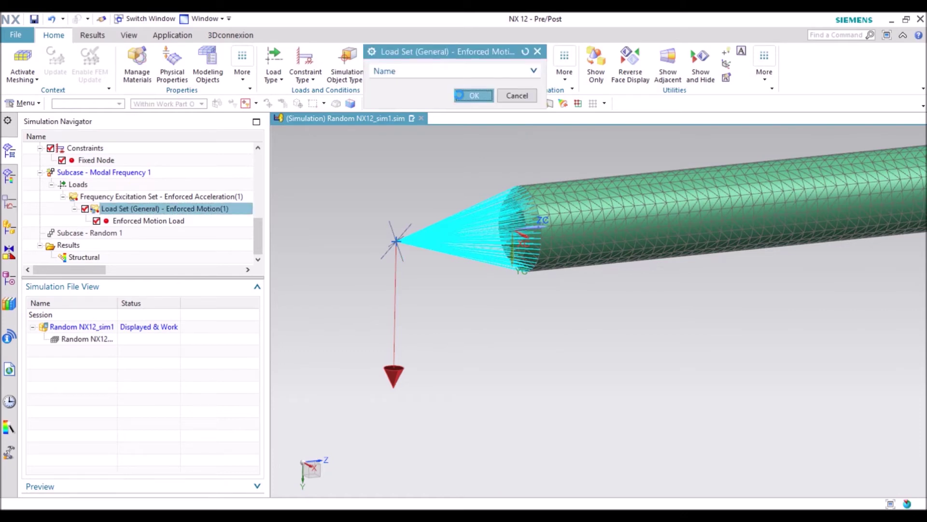
click(461, 97)
right_click(172, 212)
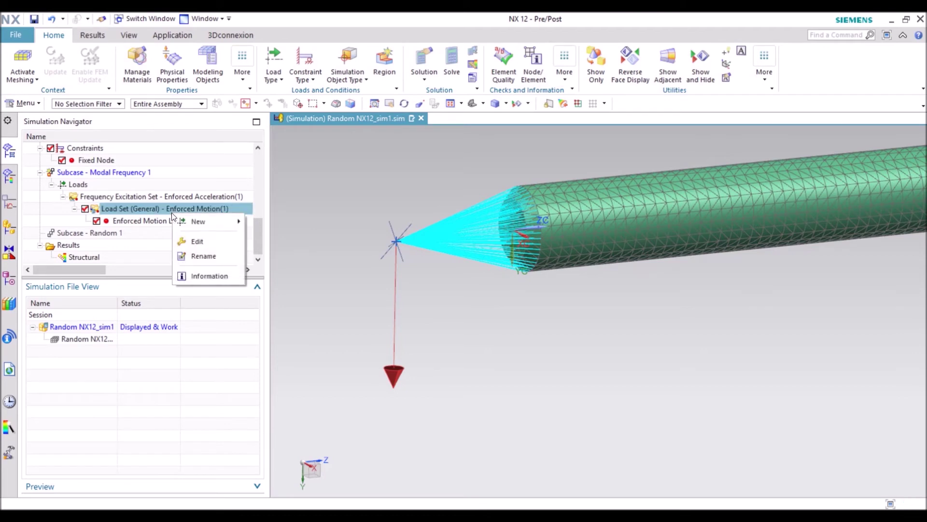
mouse_move(217, 222)
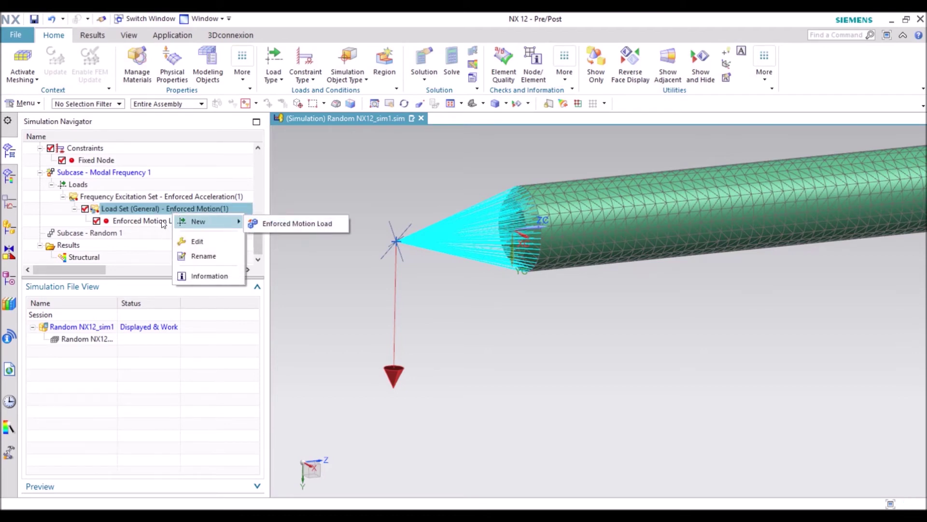
click(163, 223)
double_click(156, 221)
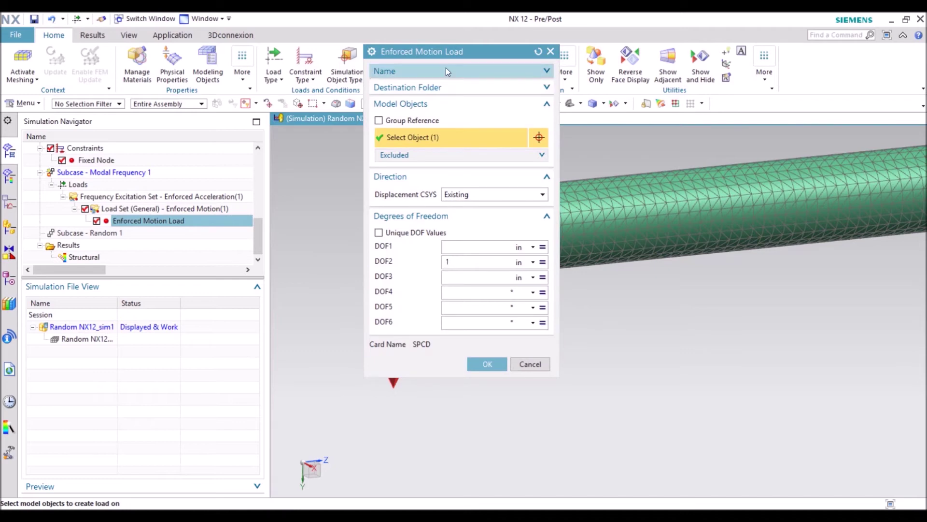
drag(448, 52, 722, 81)
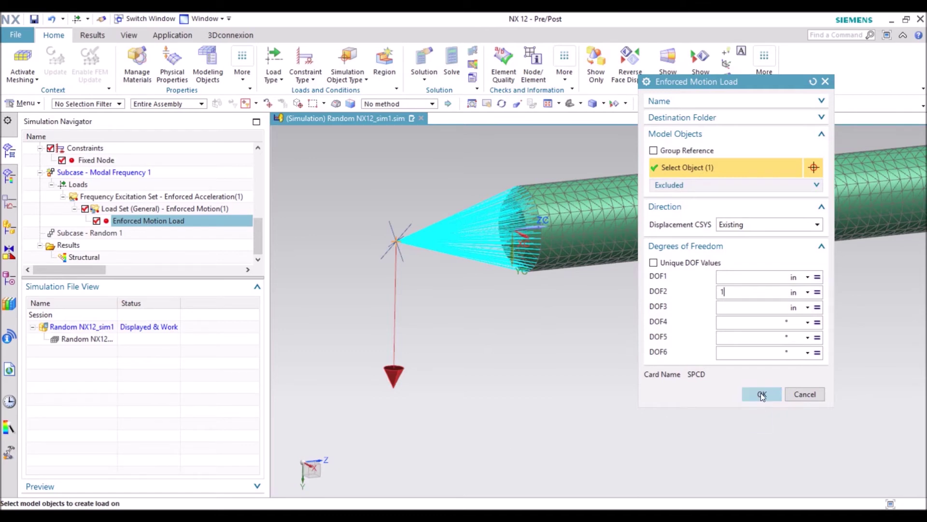
click(762, 395)
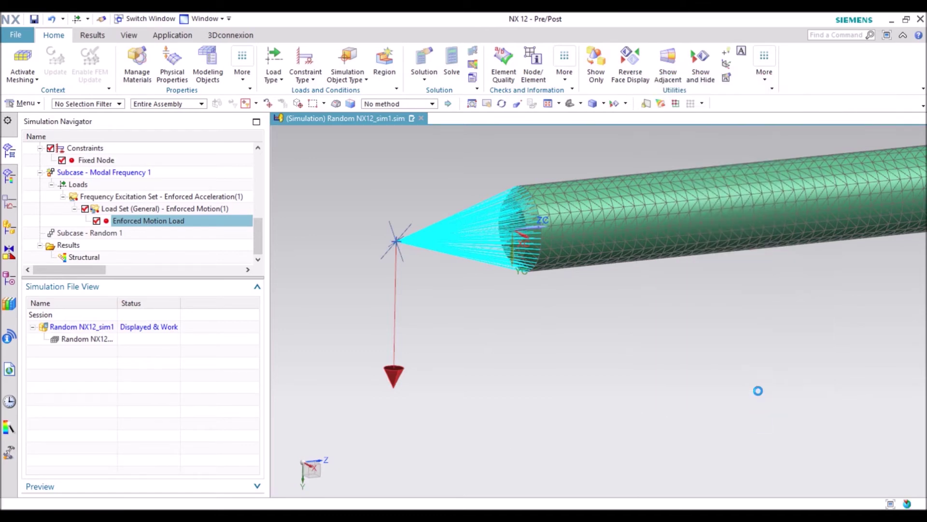
click(100, 235)
Start a new subcase on Solution 1, then cancel it so no Modal Frequency 2 subcase is created.
scroll(83, 172, up, 1)
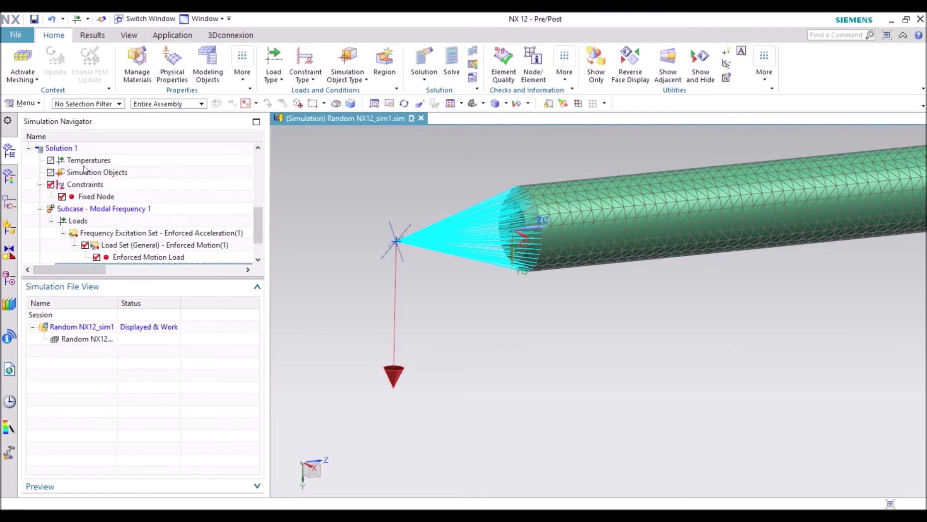
right_click(77, 150)
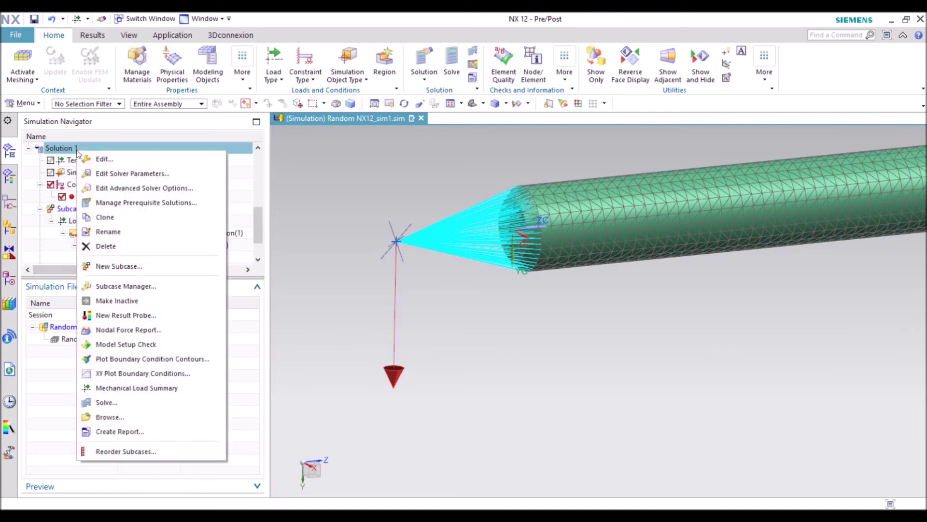
click(135, 267)
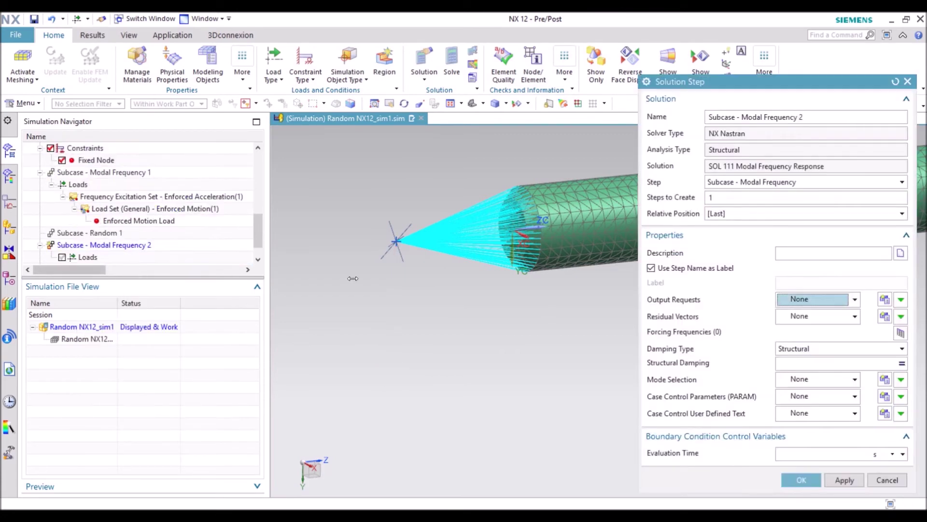
click(747, 186)
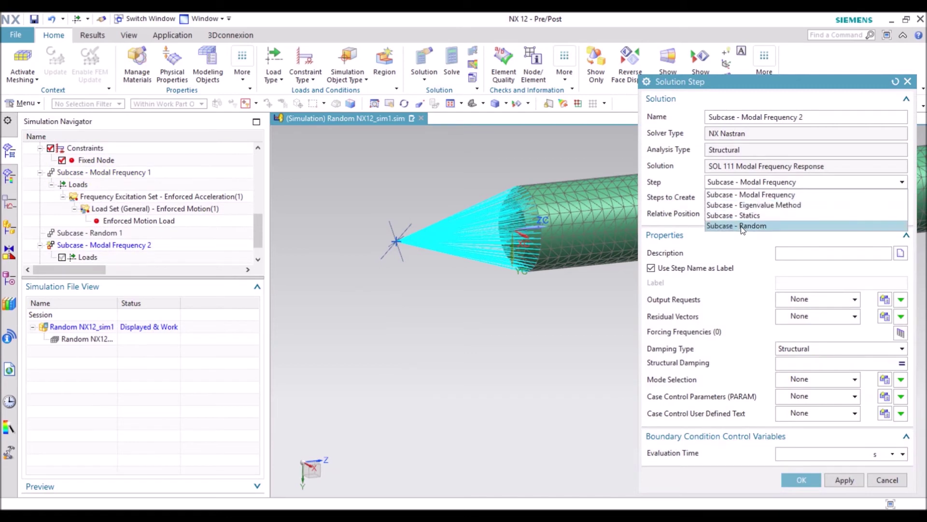
click(895, 480)
click(895, 481)
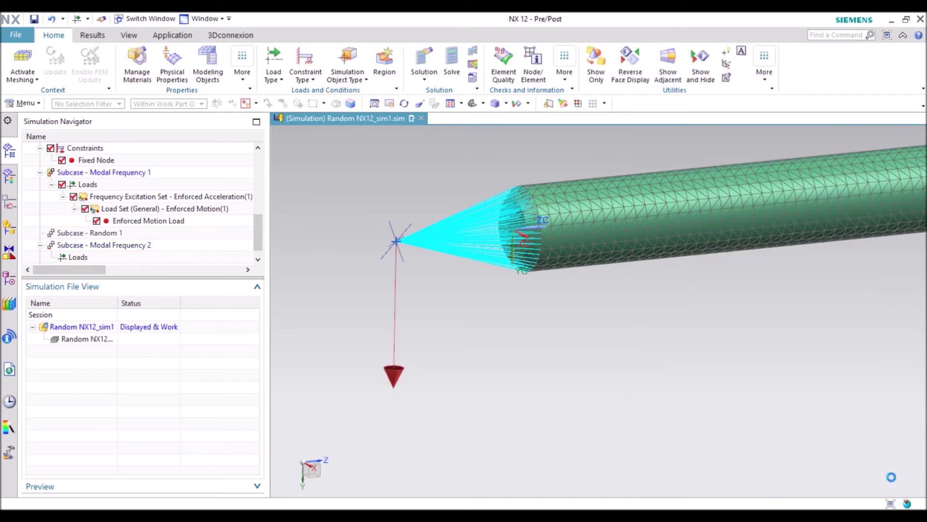
click(94, 234)
Add Freq4 alongside Freq2 as forcing frequencies in the Random 1 subcase settings.
right_click(90, 247)
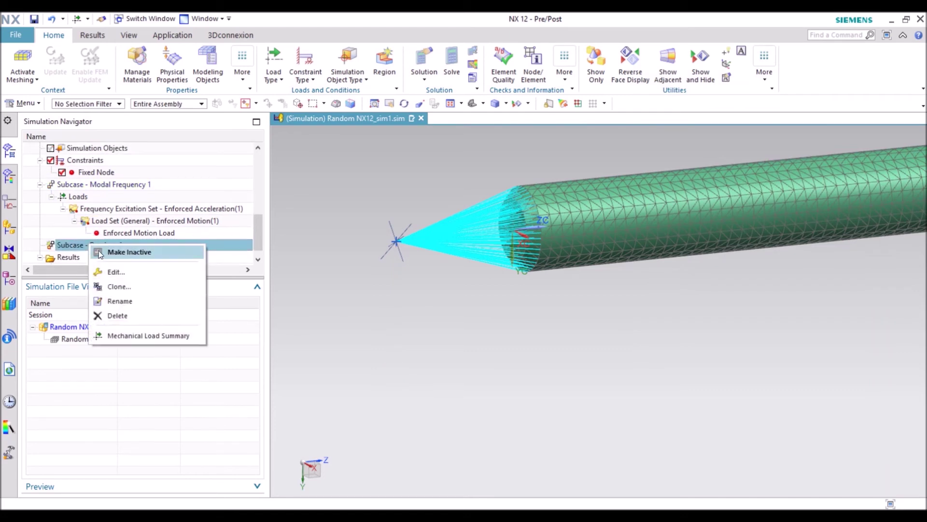
click(110, 271)
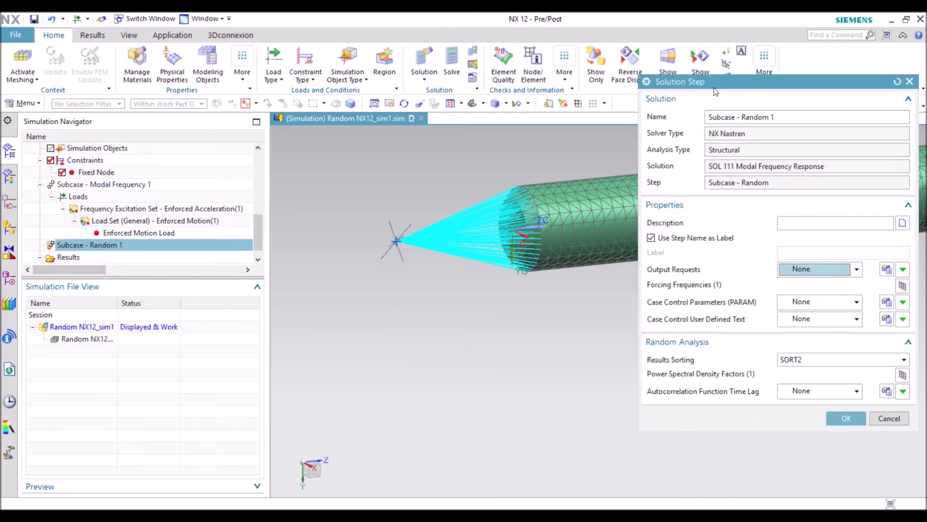
drag(714, 88, 348, 125)
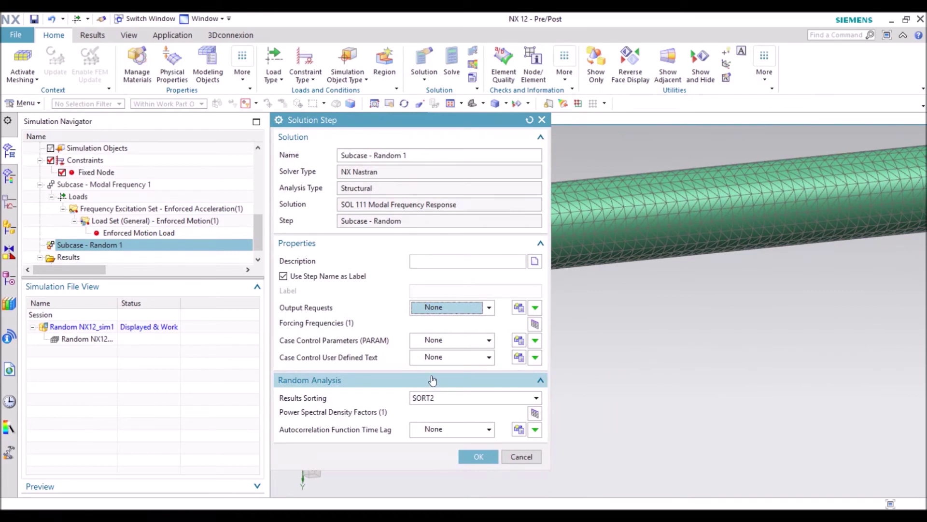
click(534, 323)
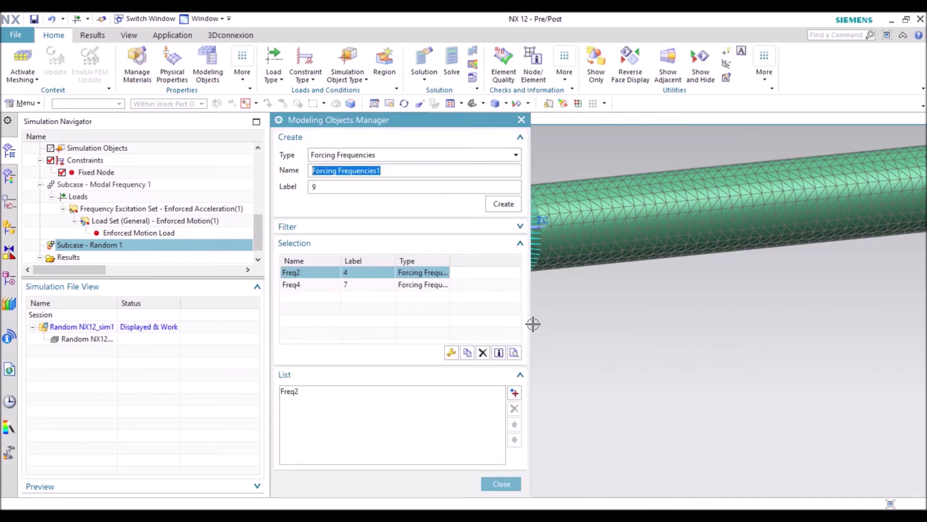
click(313, 286)
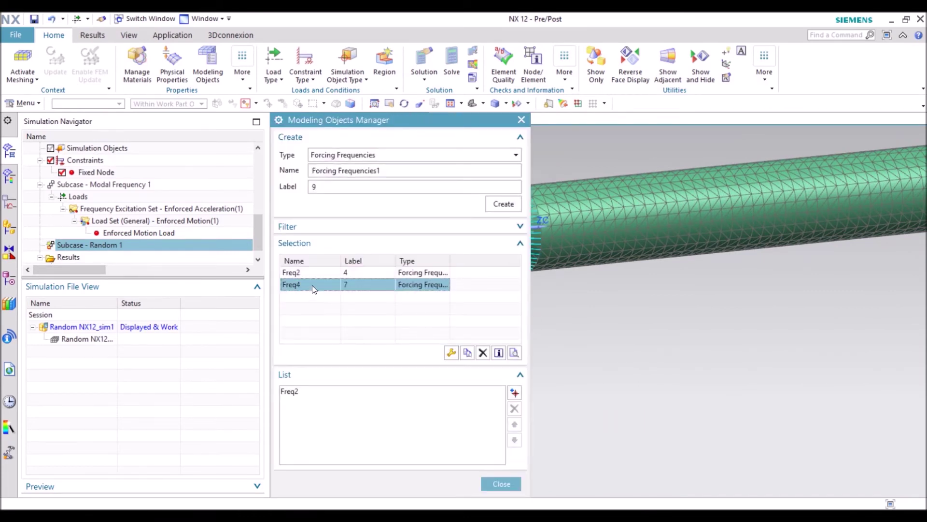
click(515, 393)
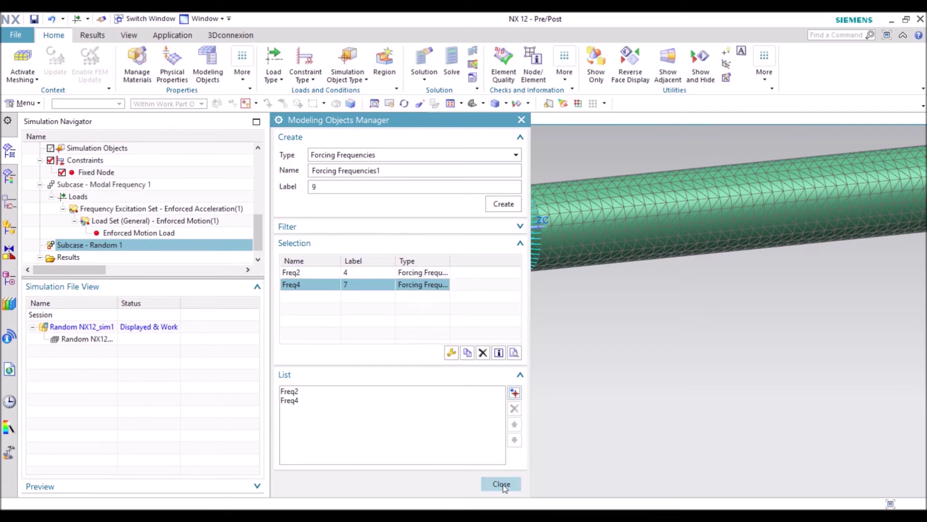
click(502, 484)
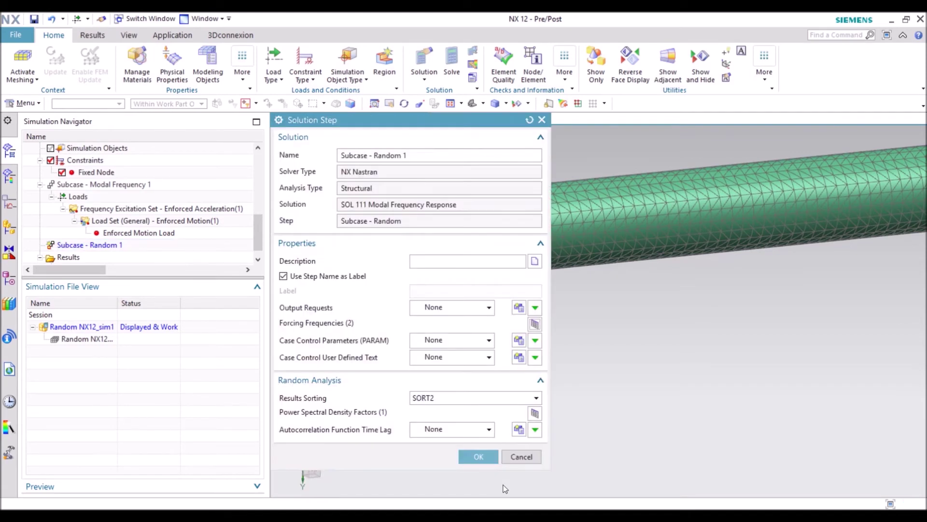
Review the Factors1 power spectral density table data points from 20 to 2000 Hz.
middle_click(534, 418)
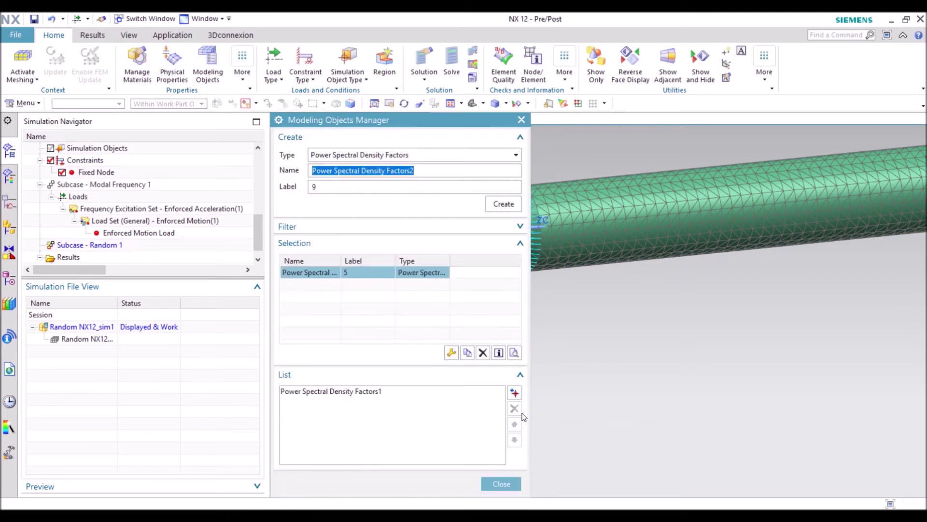
double_click(324, 273)
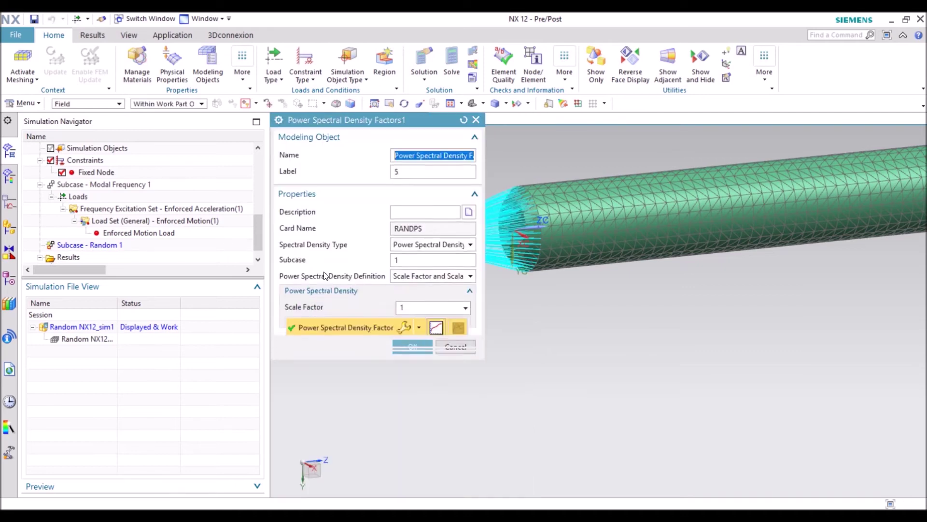
click(404, 329)
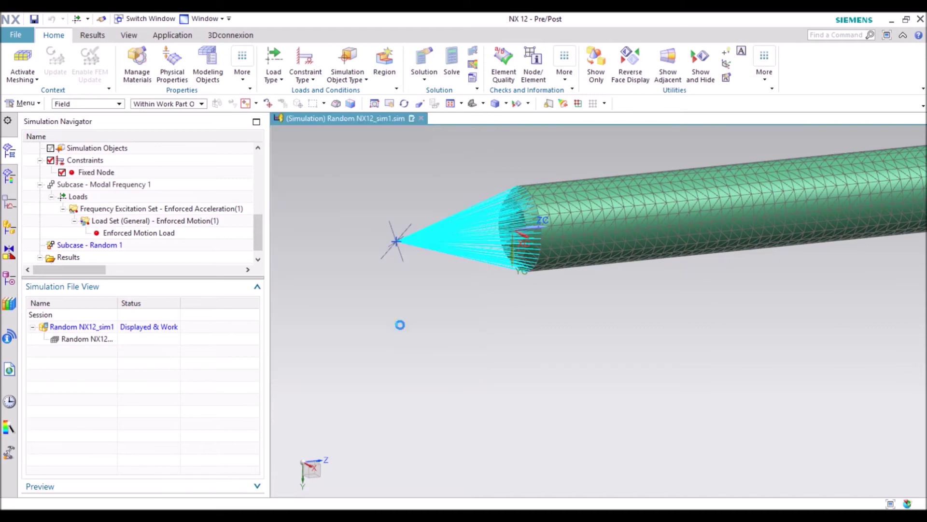
scroll(392, 307, down, 1)
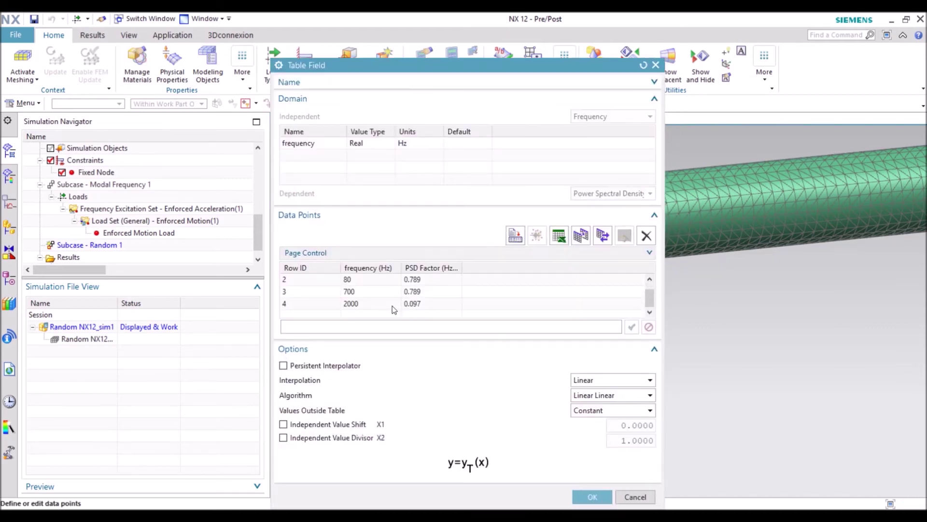
scroll(392, 305, up, 1)
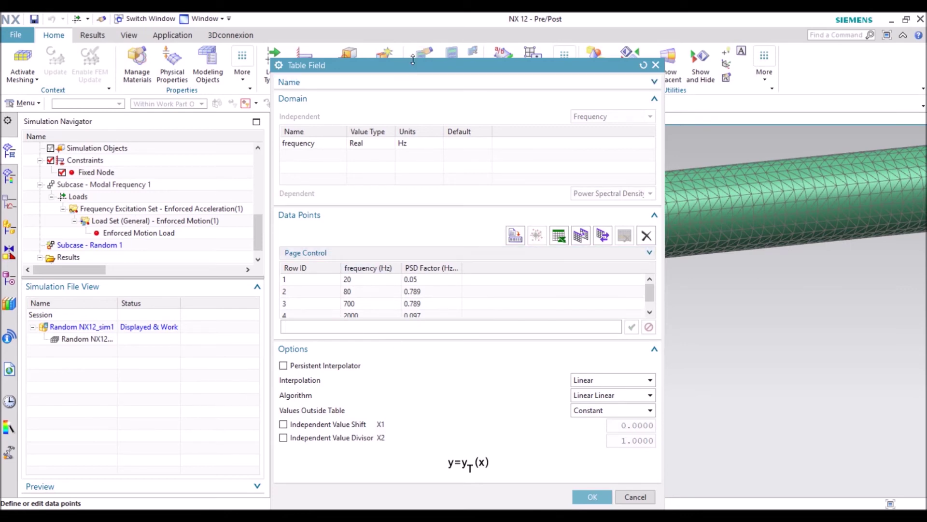
drag(408, 58, 405, 12)
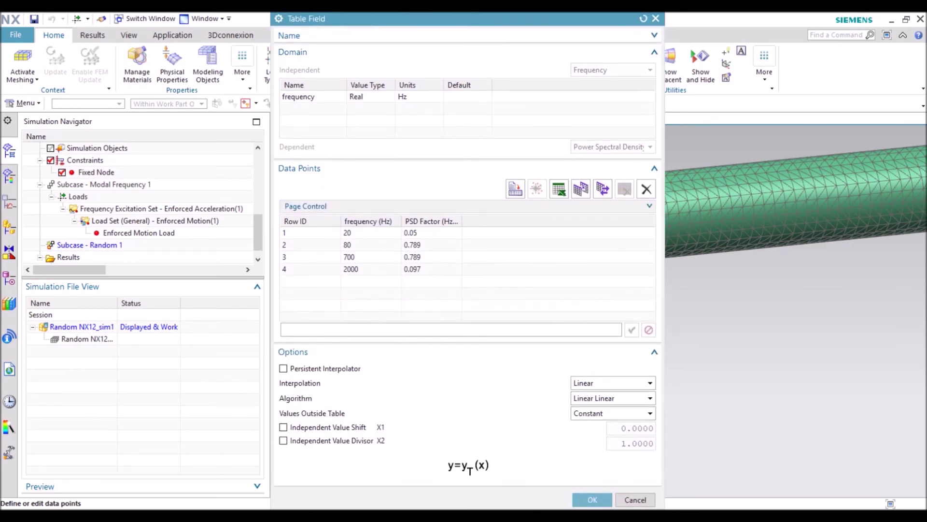
click(593, 499)
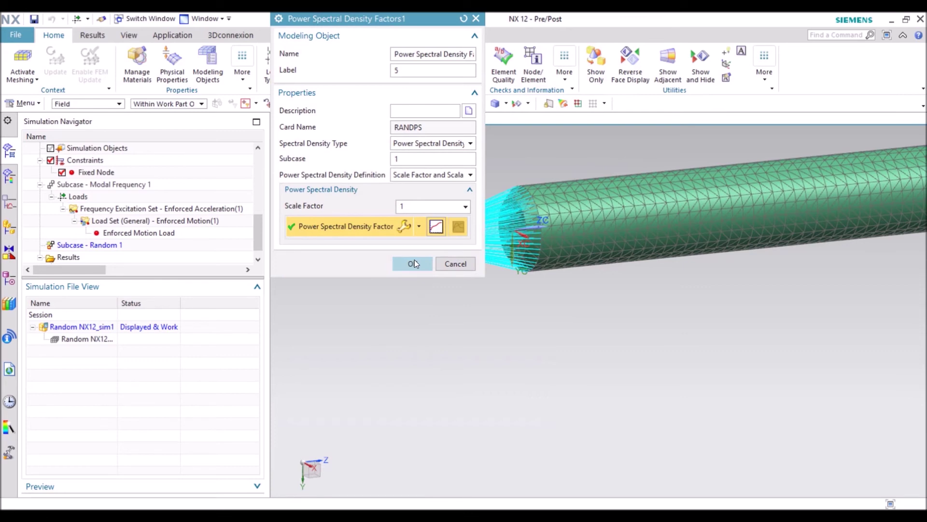
Keep Scale Factor and Scalar Field as the PSD definition and accept the Random 1 subcase.
click(454, 174)
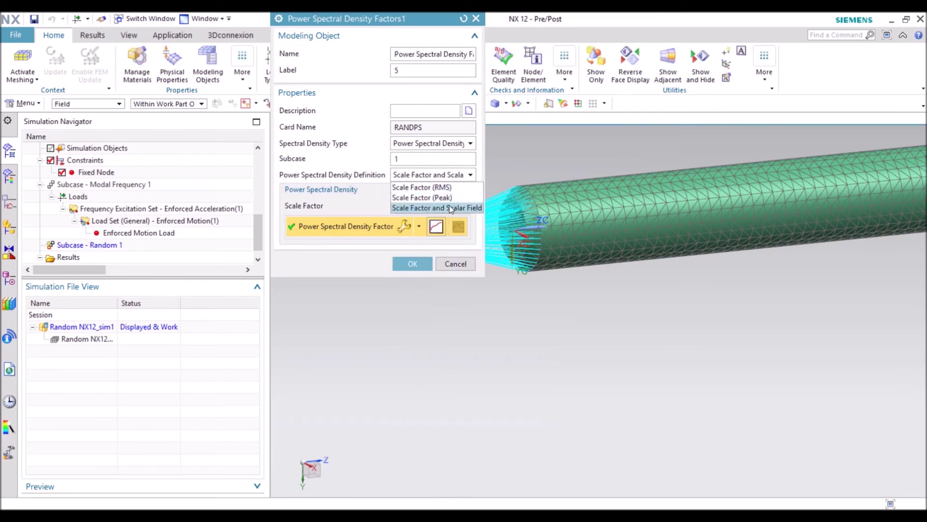
click(418, 268)
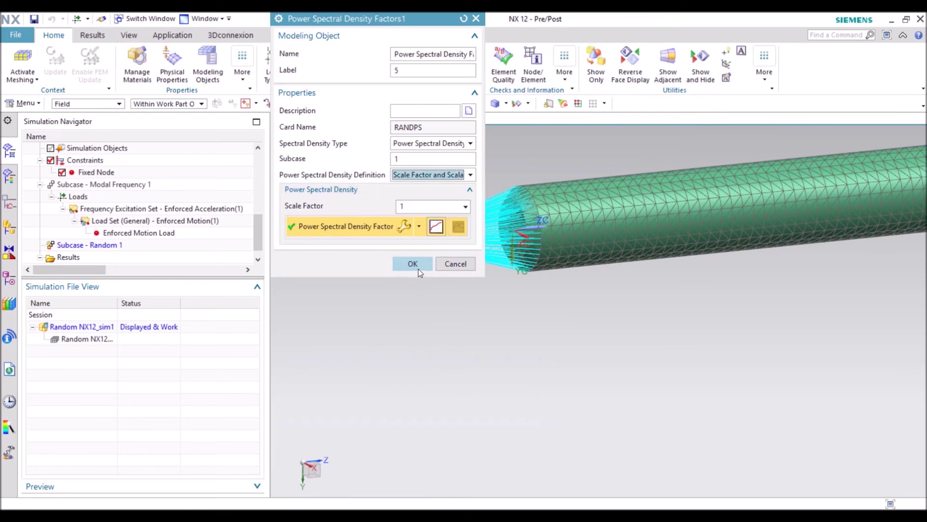
click(414, 263)
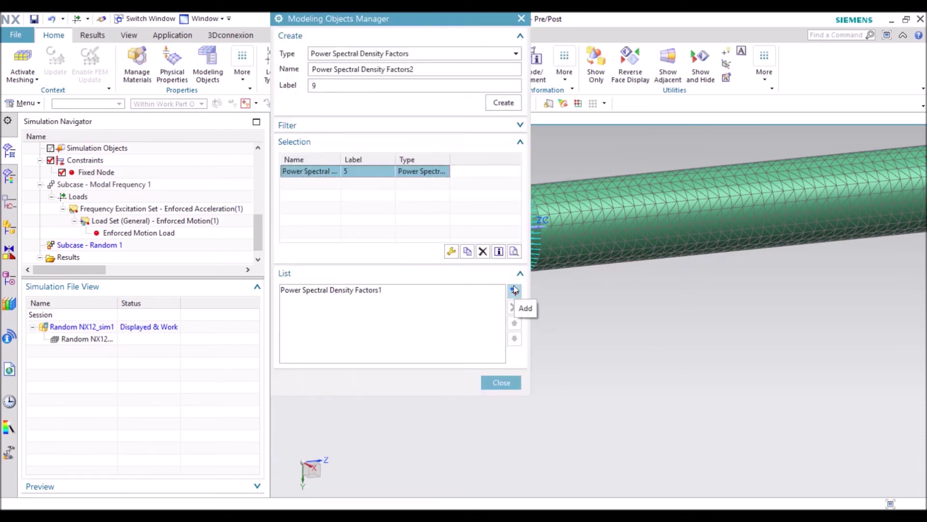
click(509, 384)
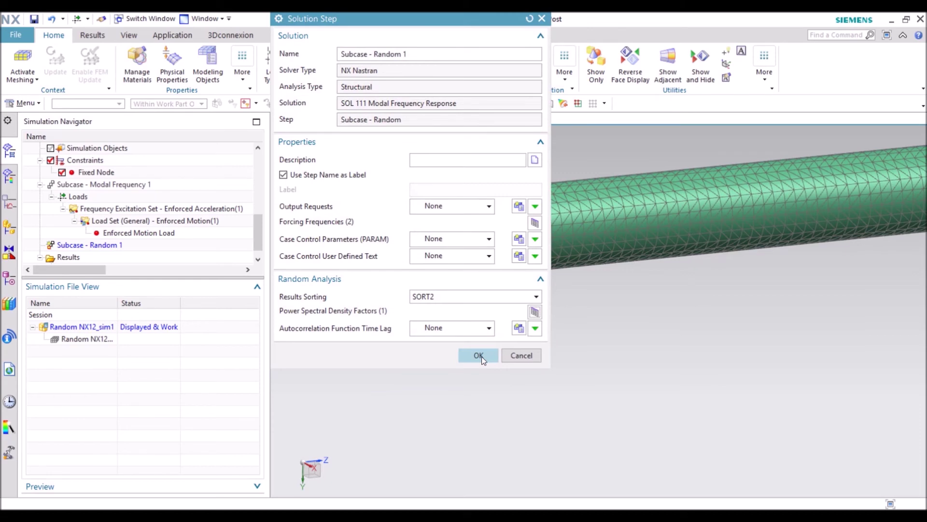
click(481, 356)
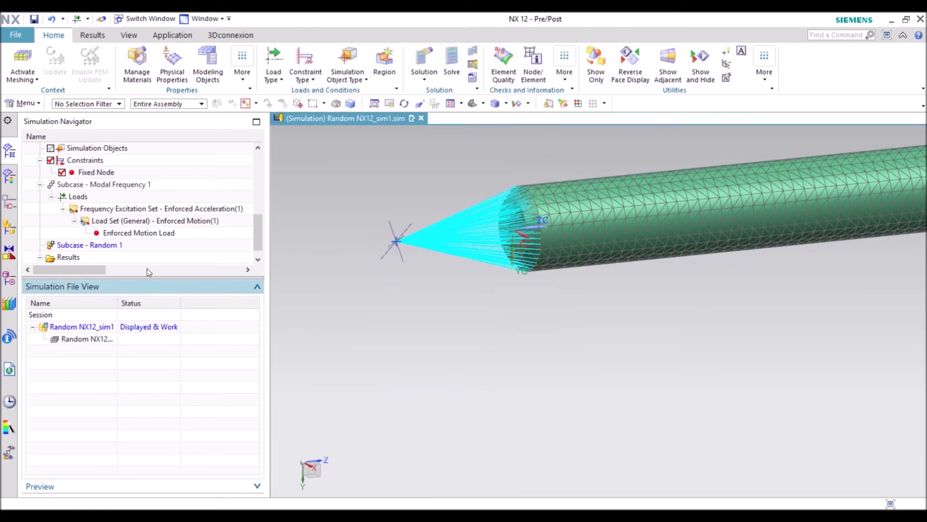
scroll(138, 242, down, 1)
Solve Solution 1.
scroll(111, 224, up, 2)
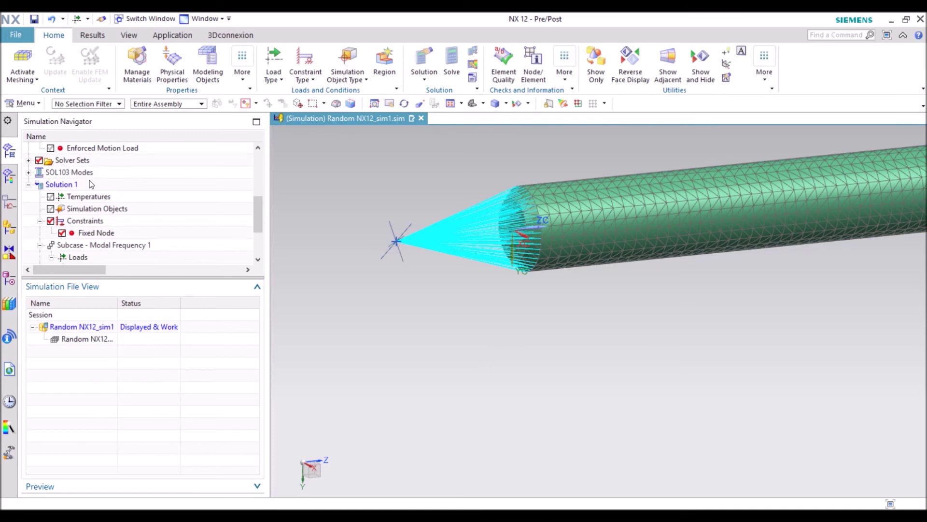
click(81, 186)
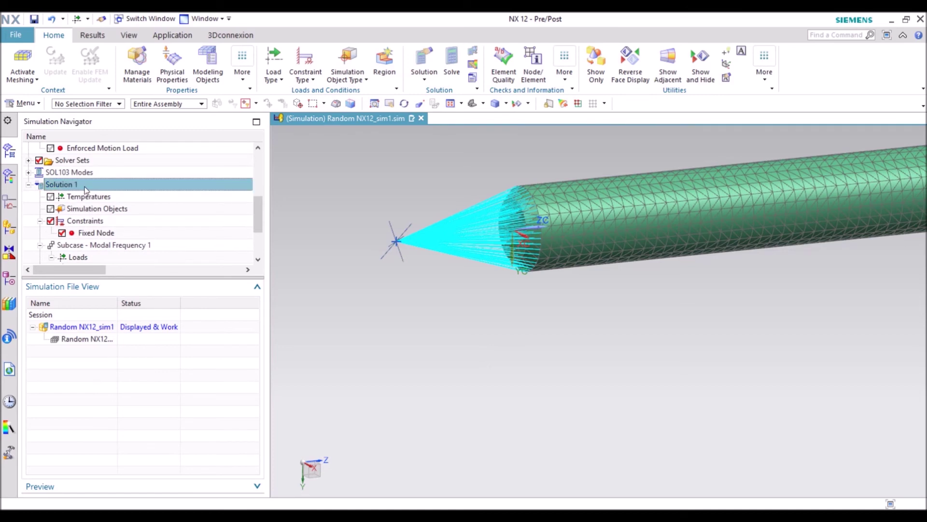
right_click(85, 188)
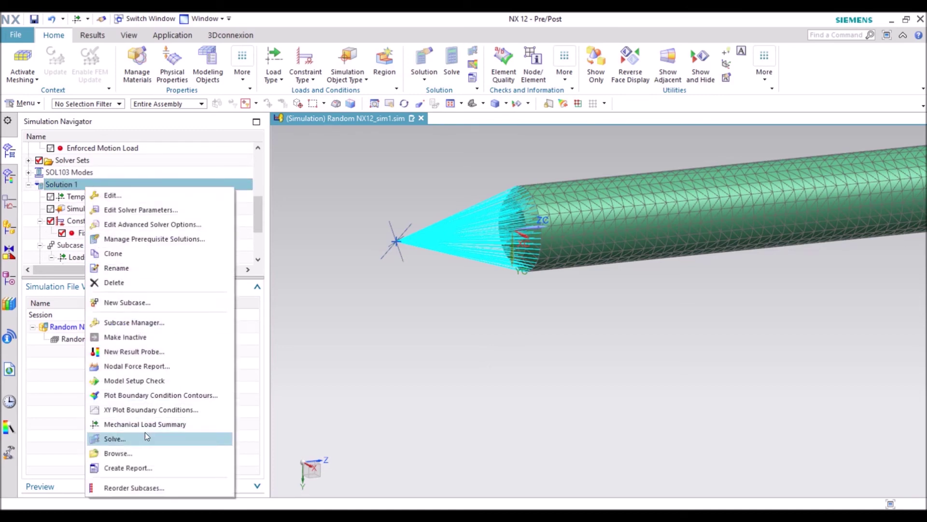
click(80, 244)
scroll(81, 246, down, 1)
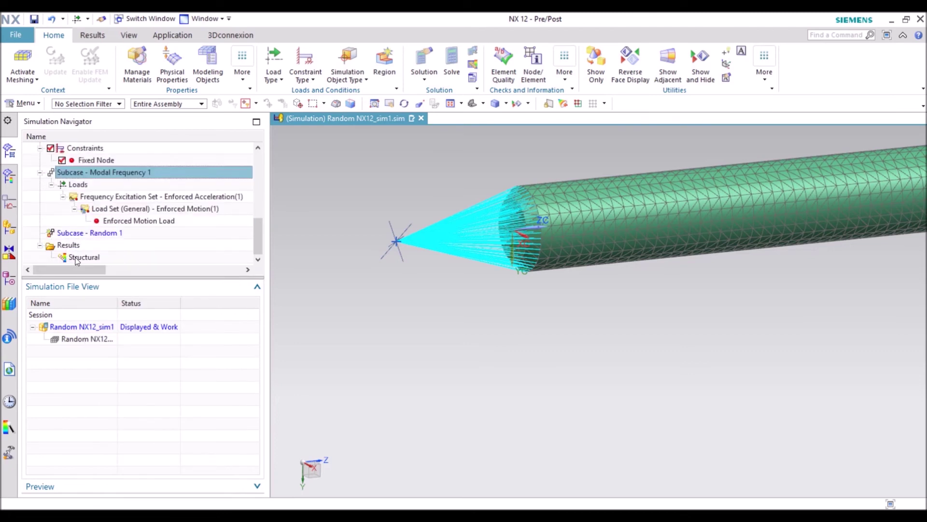
Load the Structural results and browse the Modal Frequency 1 and Random 1 outputs.
double_click(83, 257)
scroll(136, 254, down, 1)
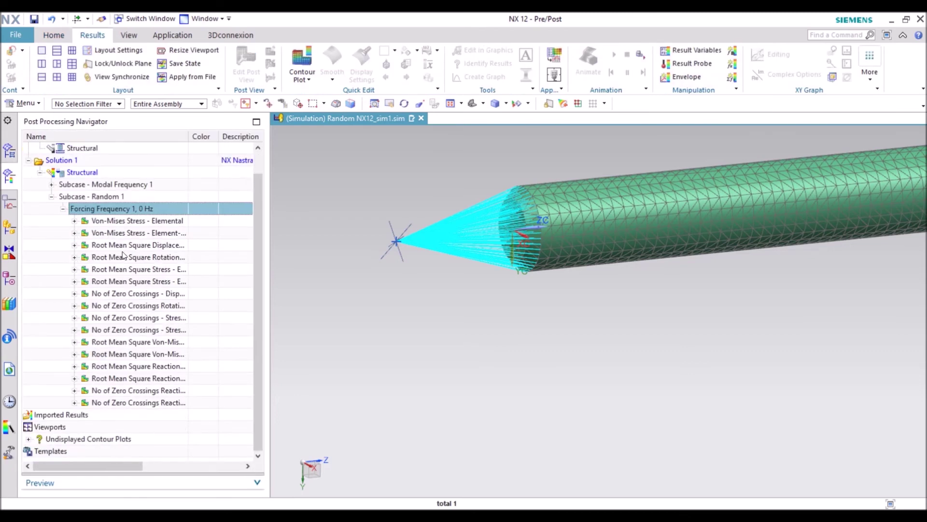
click(51, 184)
scroll(128, 220, down, 6)
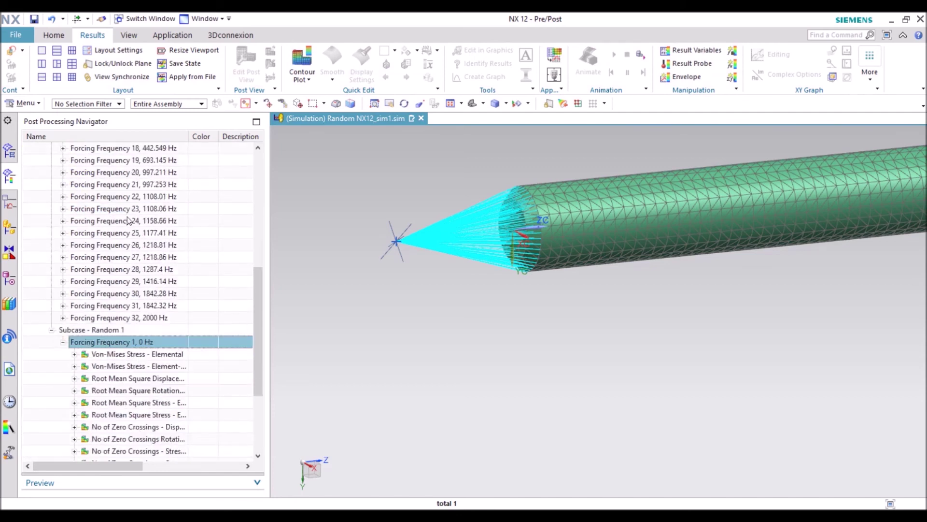
scroll(128, 220, up, 3)
scroll(128, 220, up, 4)
click(51, 184)
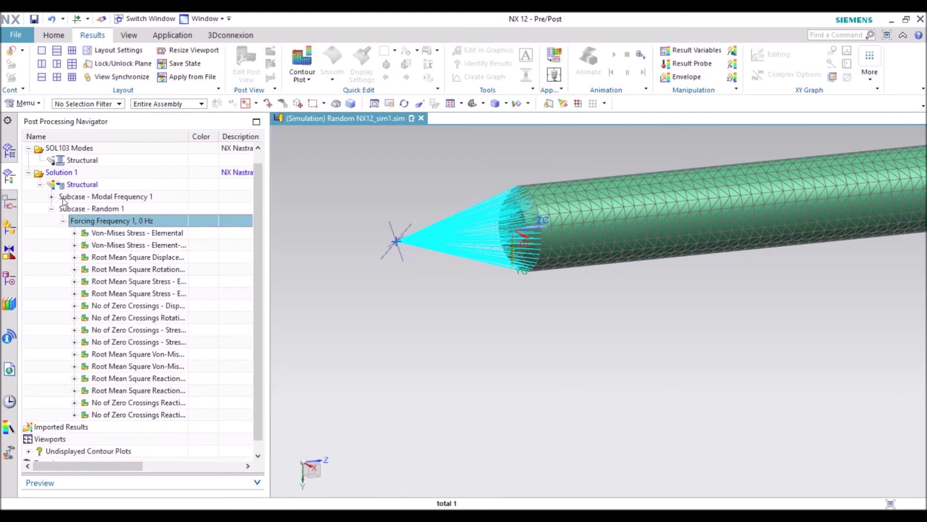
scroll(95, 239, down, 1)
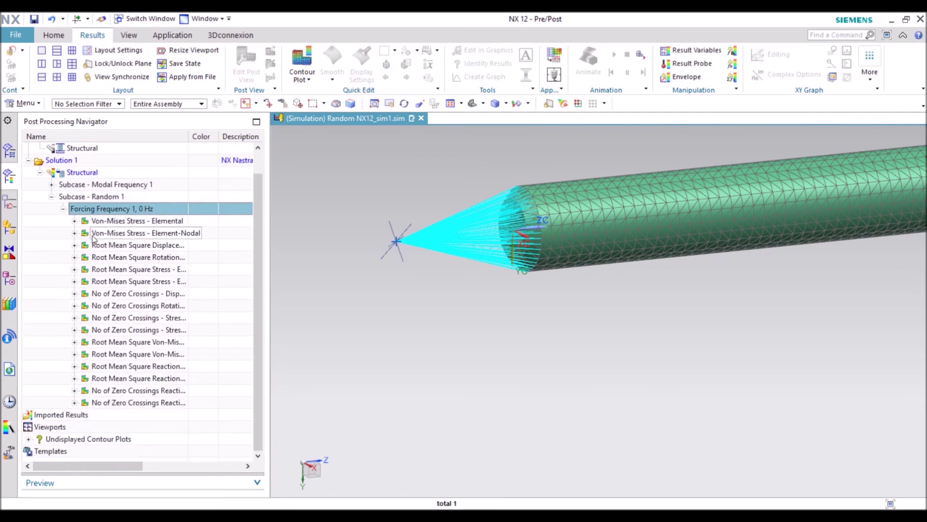
Plot the Random 1 Root Mean Square element-nodal stress contour and orbit the rod.
double_click(150, 284)
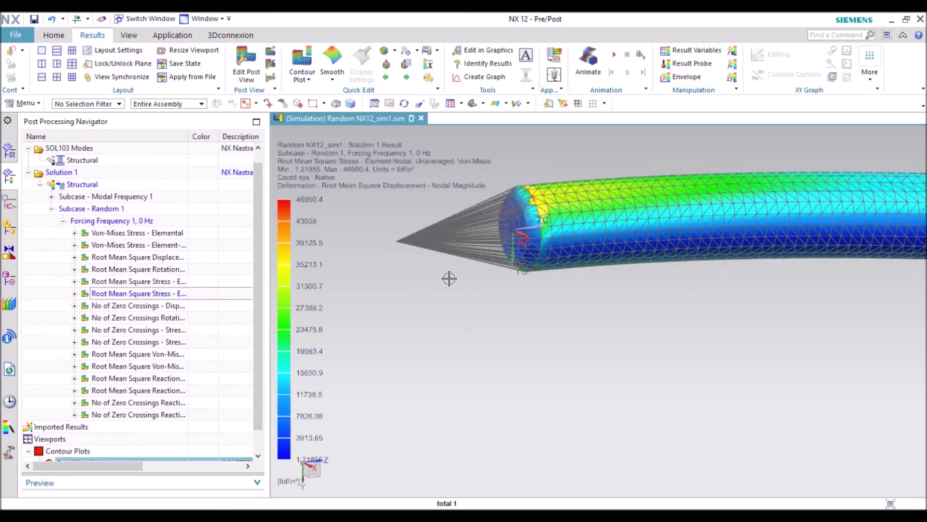
middle_drag(404, 240, 640, 161)
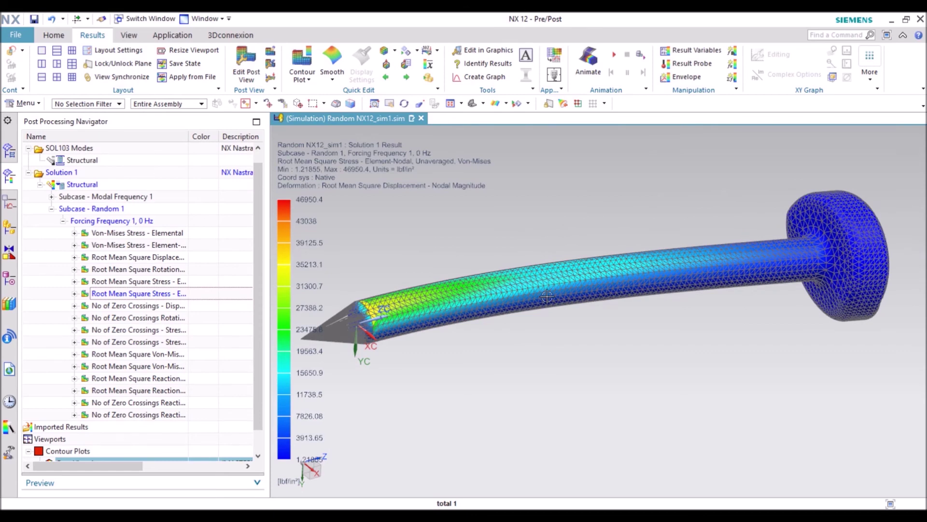
mouse_move(547, 296)
middle_down()
mouse_move(556, 217)
mouse_move(521, 151)
mouse_move(549, 234)
middle_up()
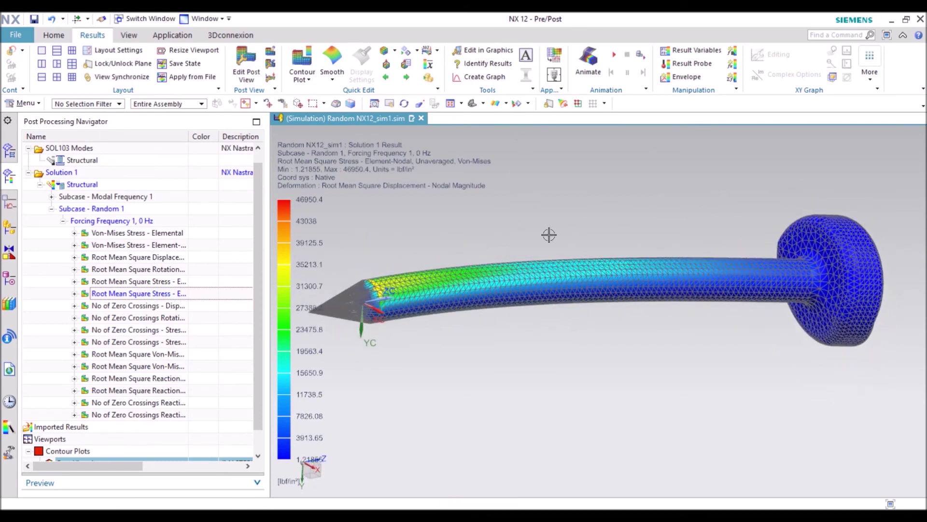
Plot Forcing Frequency 13 Von-Mises element-nodal stress, then step to frequency 18 (442.549 Hz).
click(52, 197)
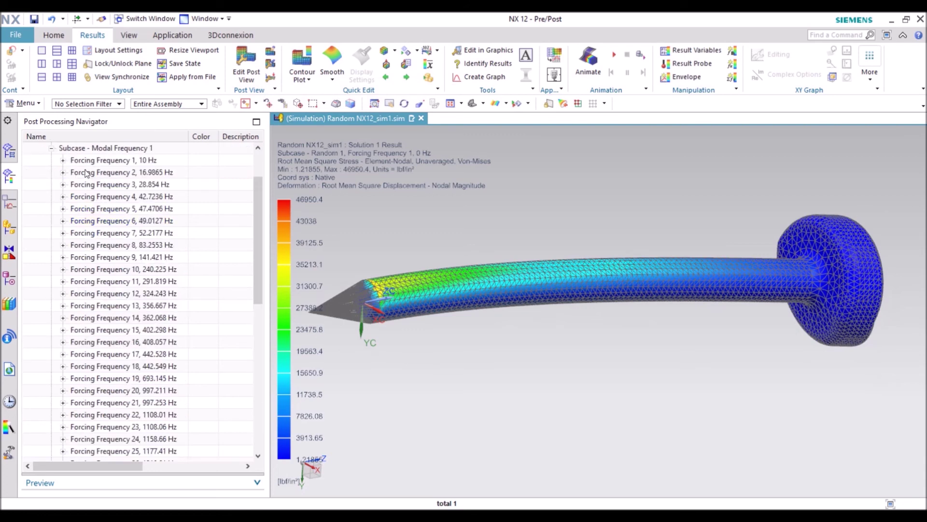
click(106, 308)
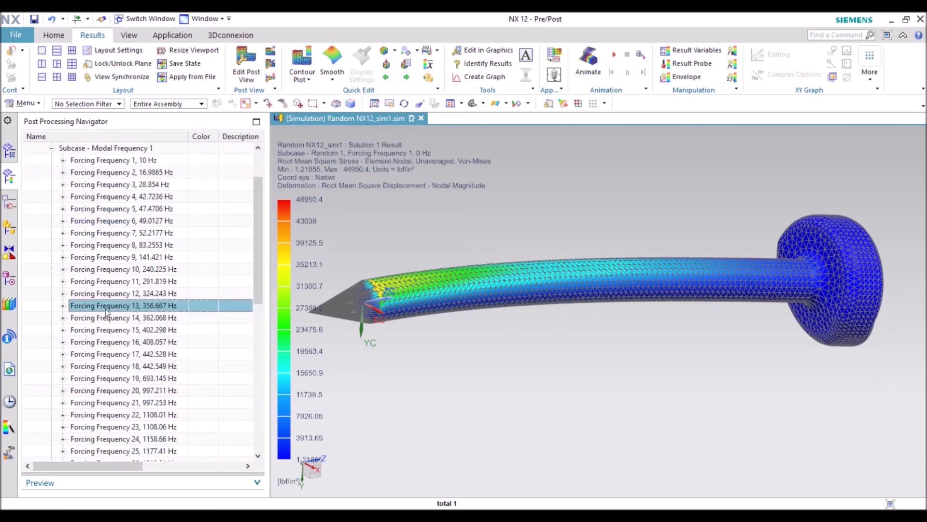
double_click(90, 312)
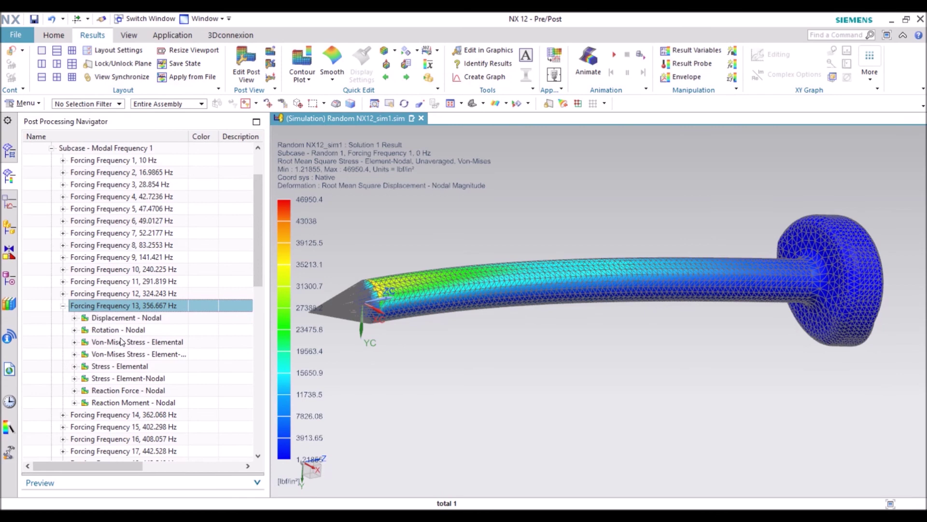
double_click(127, 355)
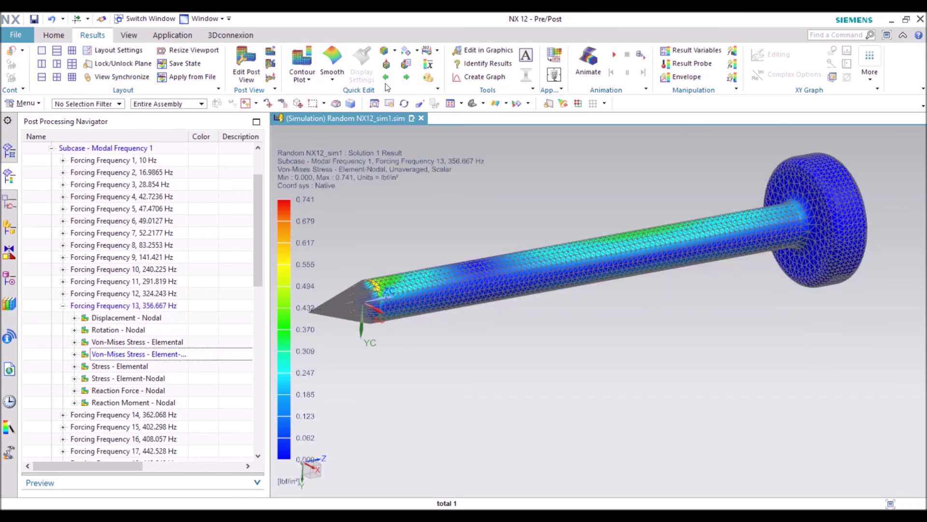
click(406, 79)
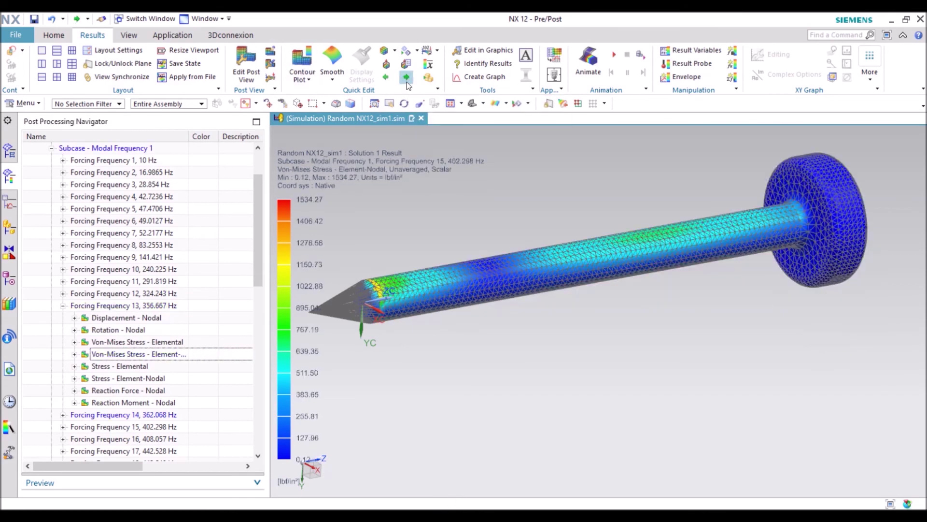
click(406, 79)
click(406, 78)
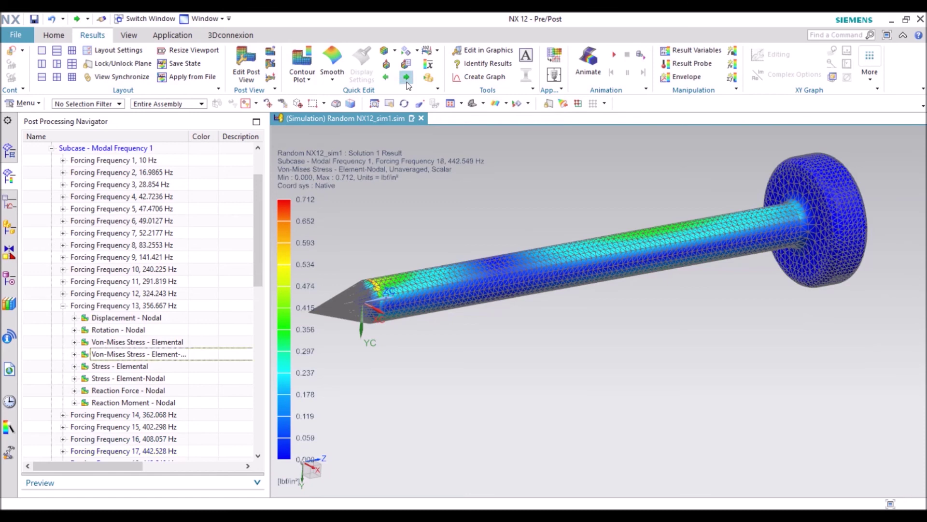
click(246, 61)
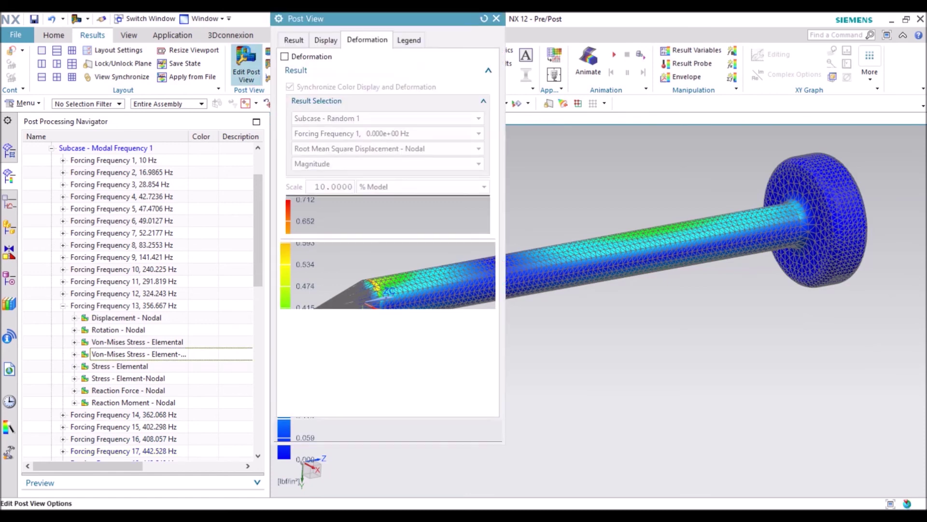
Turn on the deformed shape display in the post view settings.
click(284, 56)
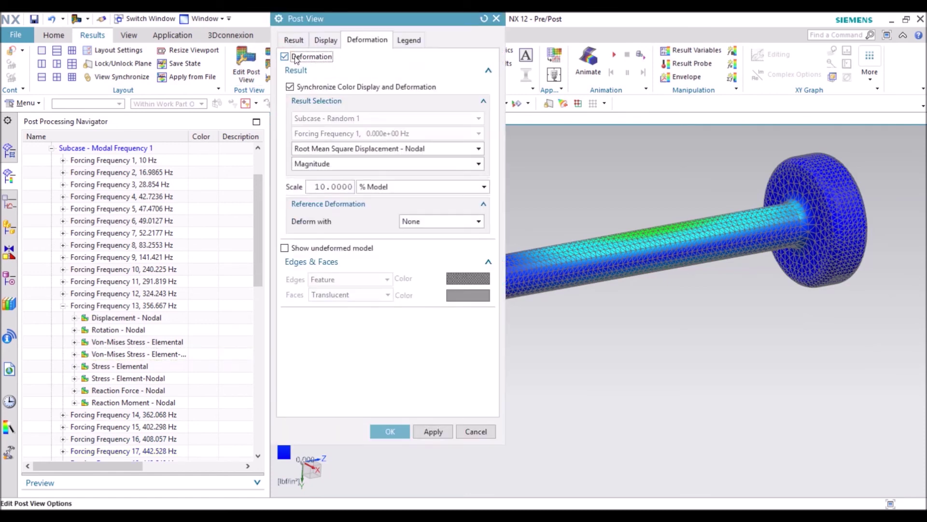
click(432, 430)
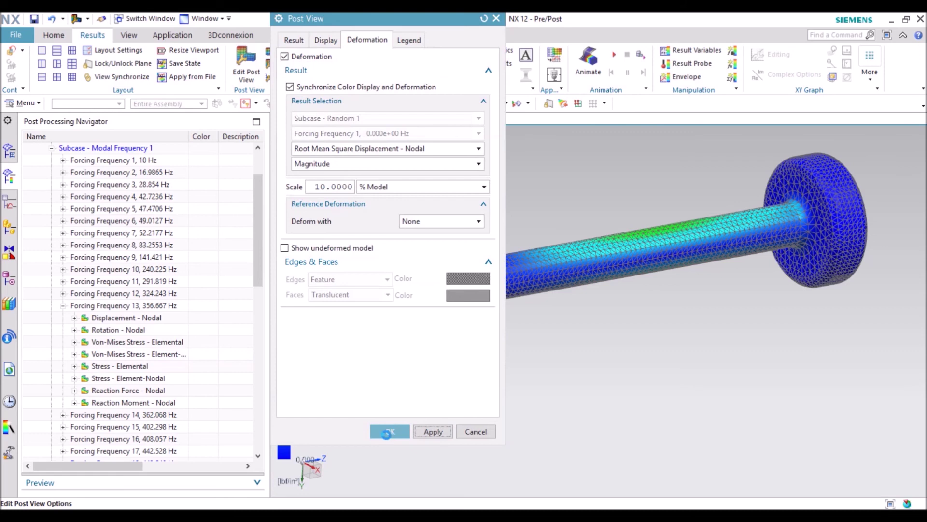
click(294, 42)
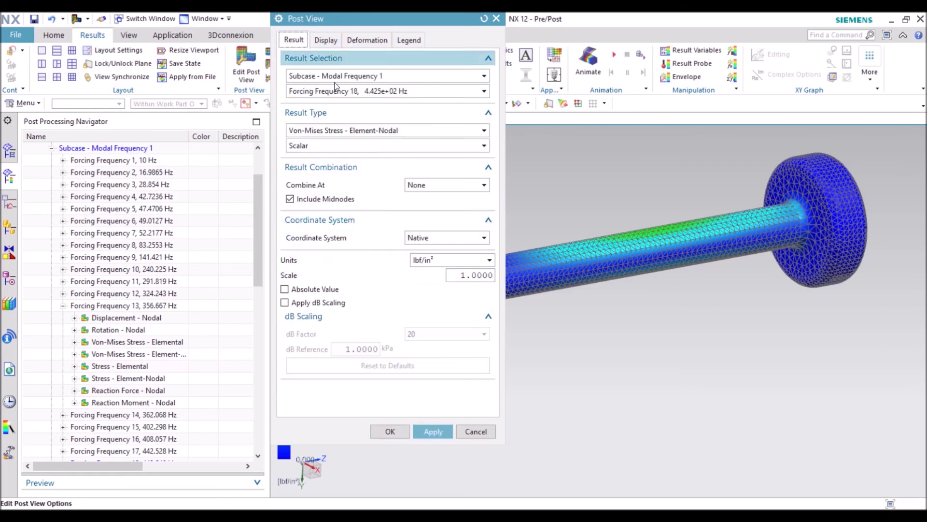
click(390, 431)
Re-plot the Forcing Frequency 13 Von-Mises element-nodal stress on the deformed rod.
click(12, 50)
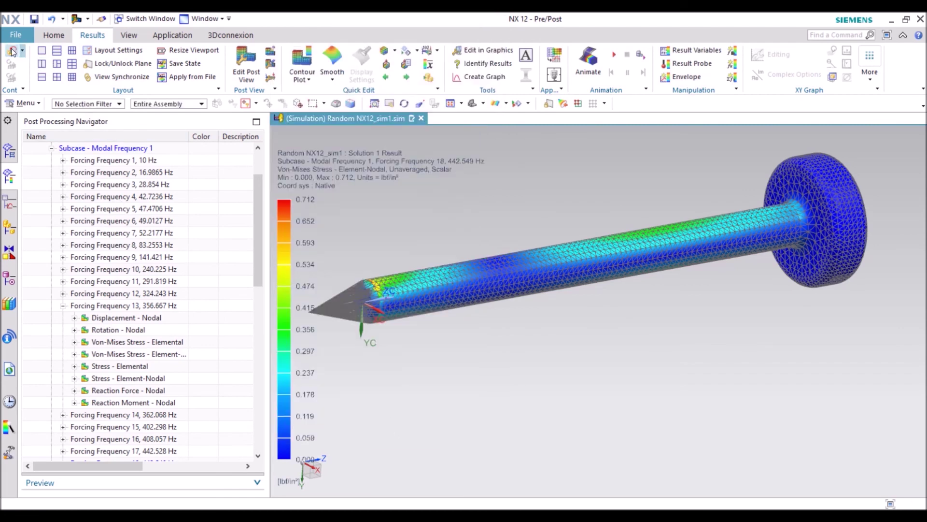
double_click(81, 258)
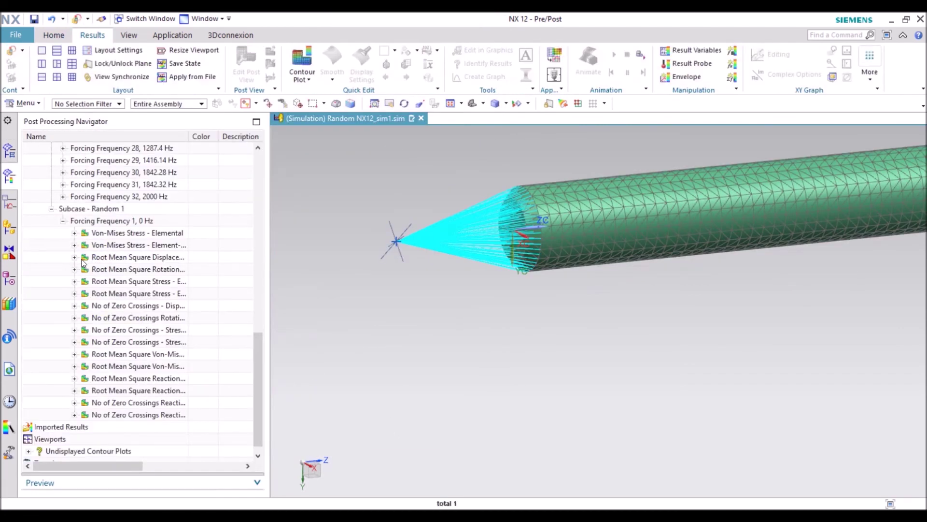
scroll(99, 213, up, 10)
double_click(124, 282)
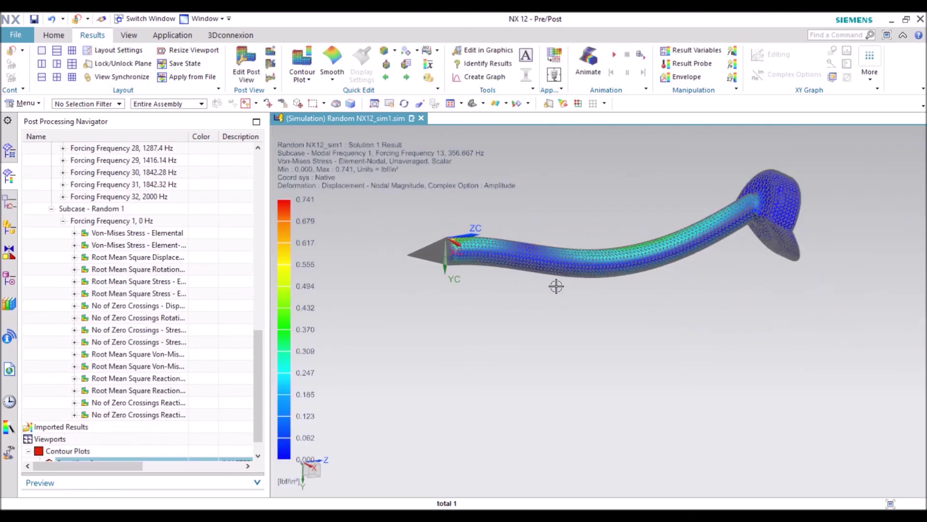
middle_drag(804, 220, 790, 197)
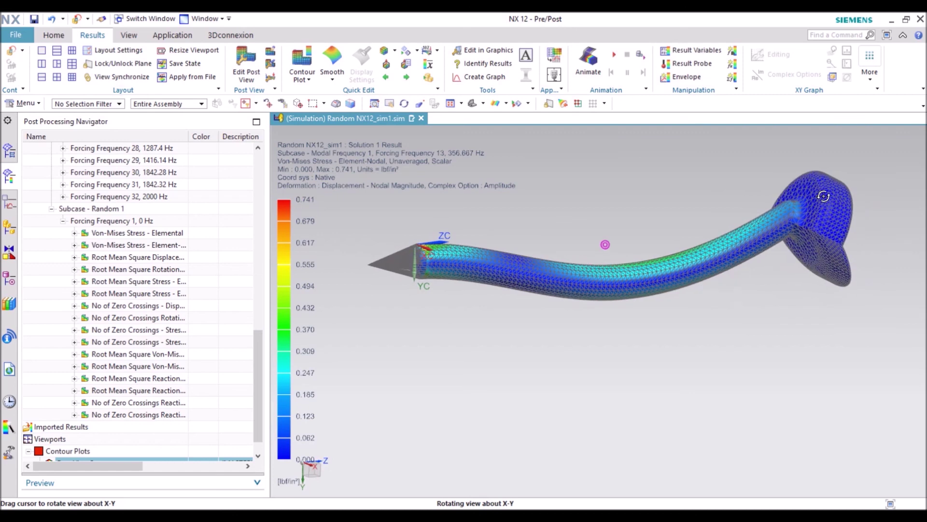
Set the deformation's Complex option to Real for the Forcing Frequency 13 stress plot.
click(240, 69)
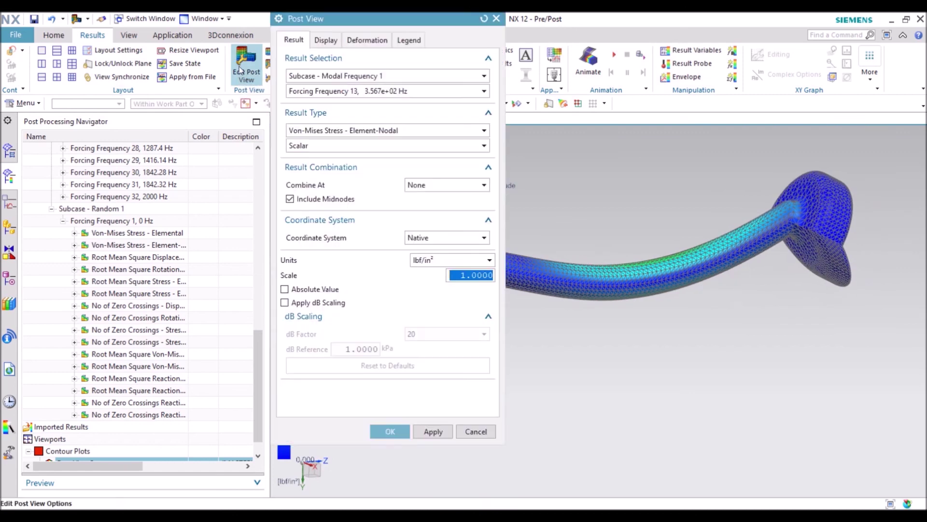
click(370, 41)
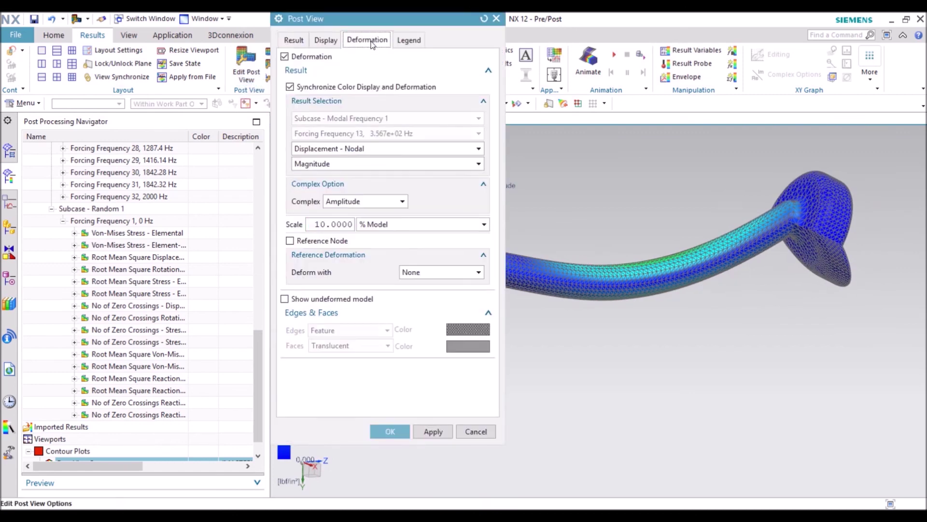
click(372, 203)
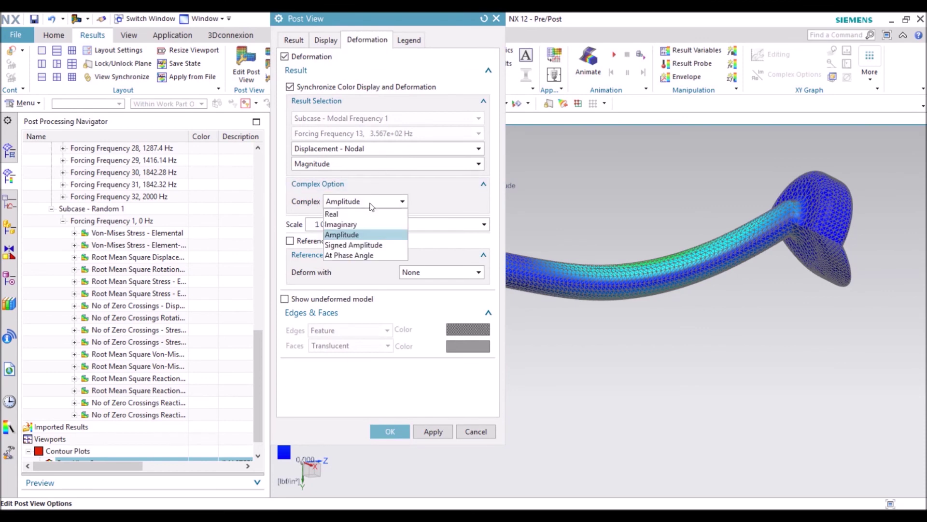
click(365, 214)
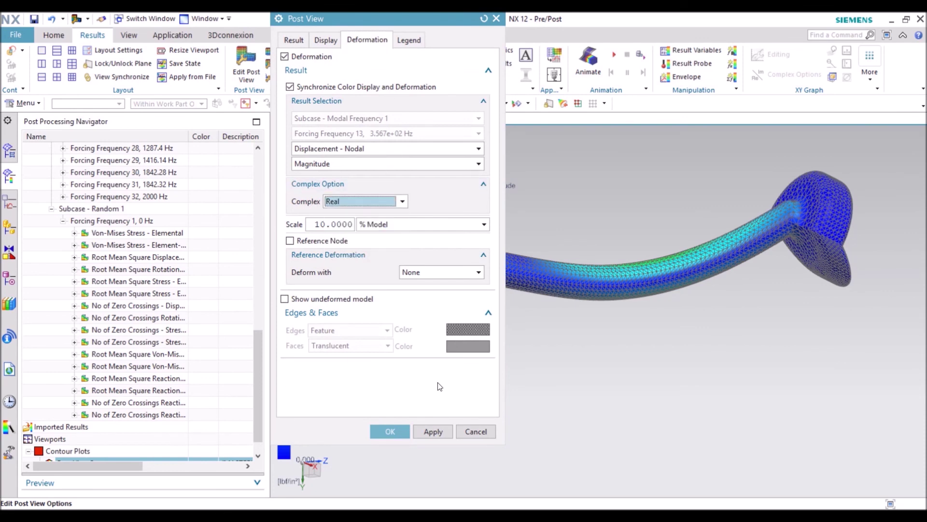
click(439, 431)
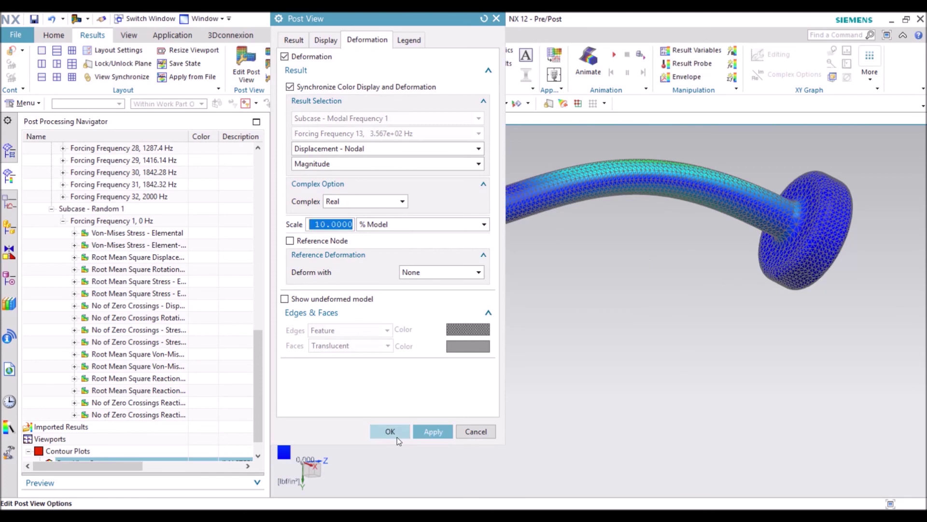
click(294, 40)
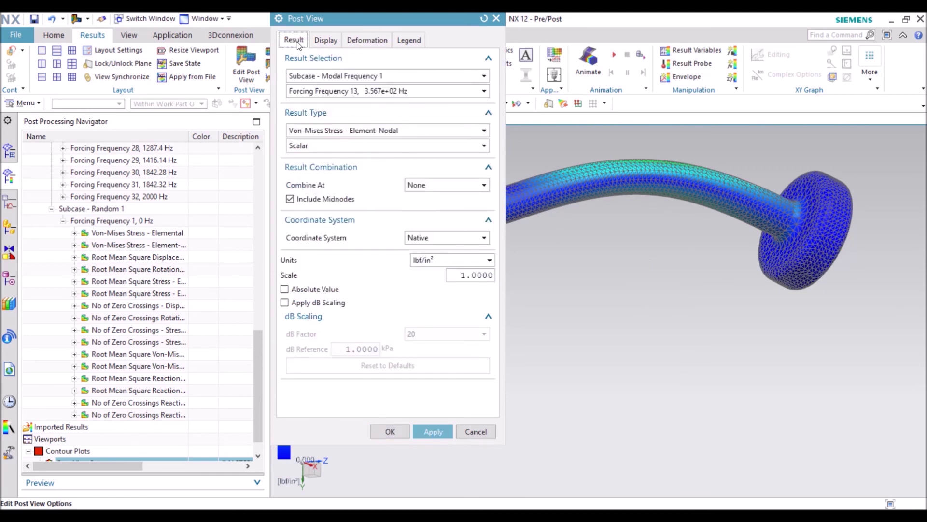
click(391, 431)
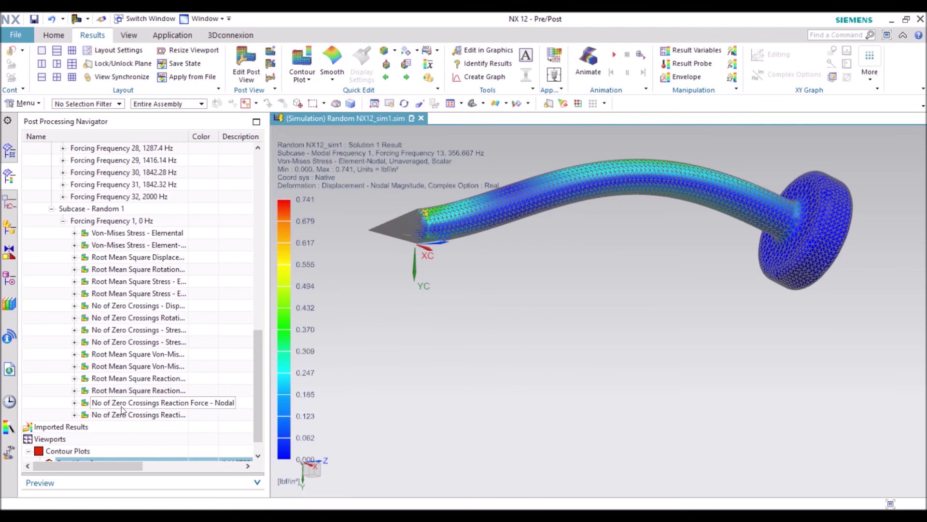
Rotate the deformed rod and step the Von-Mises plot from Forcing Frequency 13 to 19 (693.146 Hz).
middle_drag(536, 396, 494, 98)
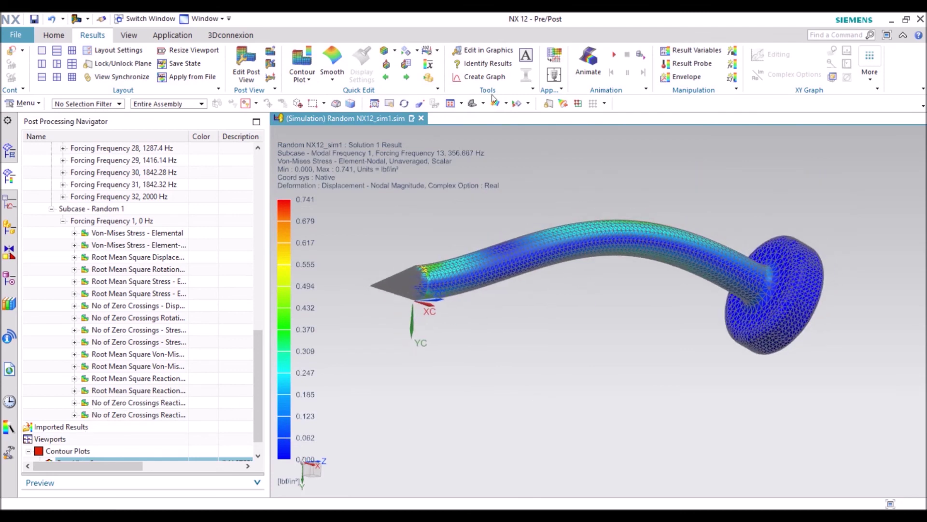
click(407, 77)
click(406, 77)
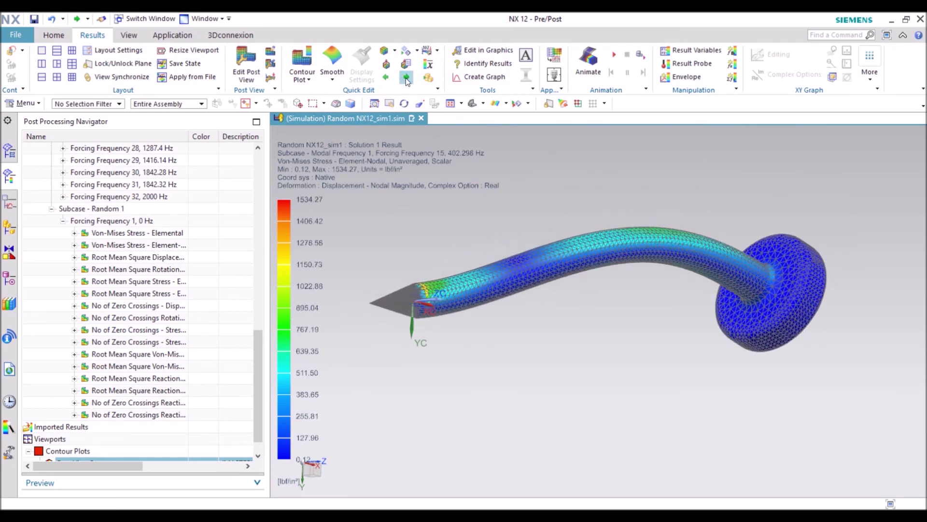
click(406, 77)
click(406, 78)
click(406, 77)
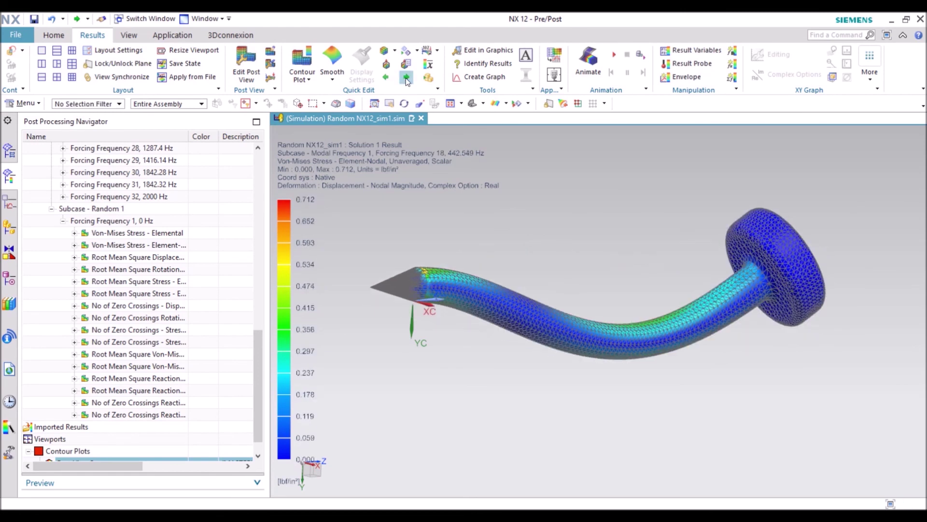
click(406, 77)
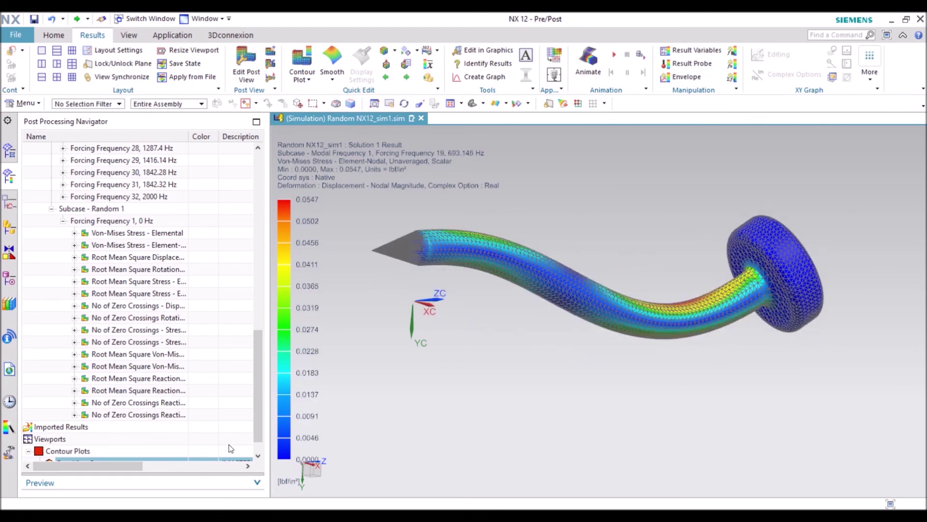